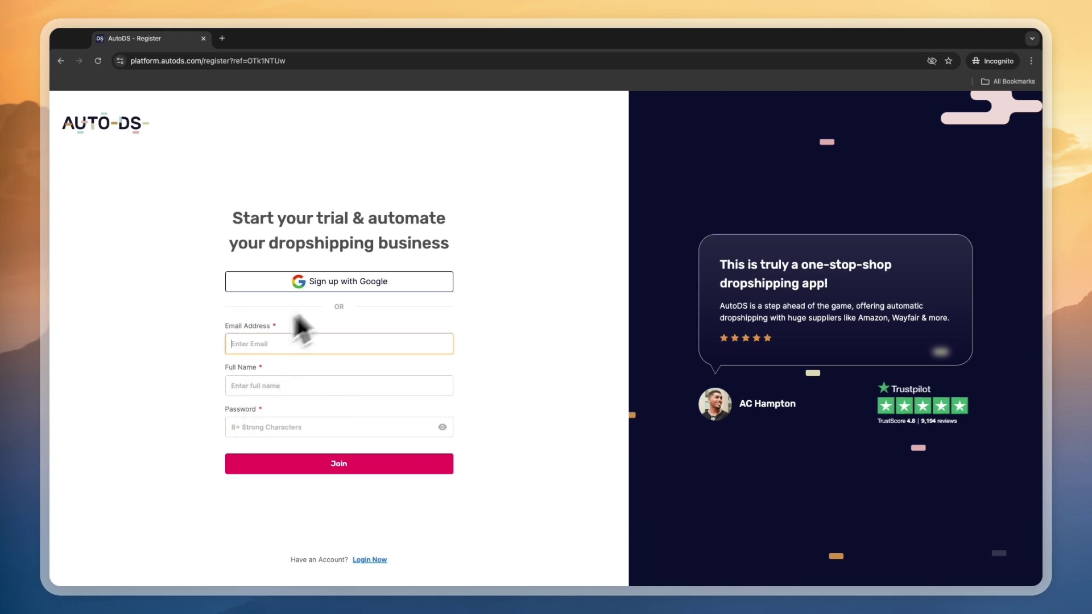
- Fill in the AutoDS sign-up form and choose TikTok as the selling channel
click(262, 344)
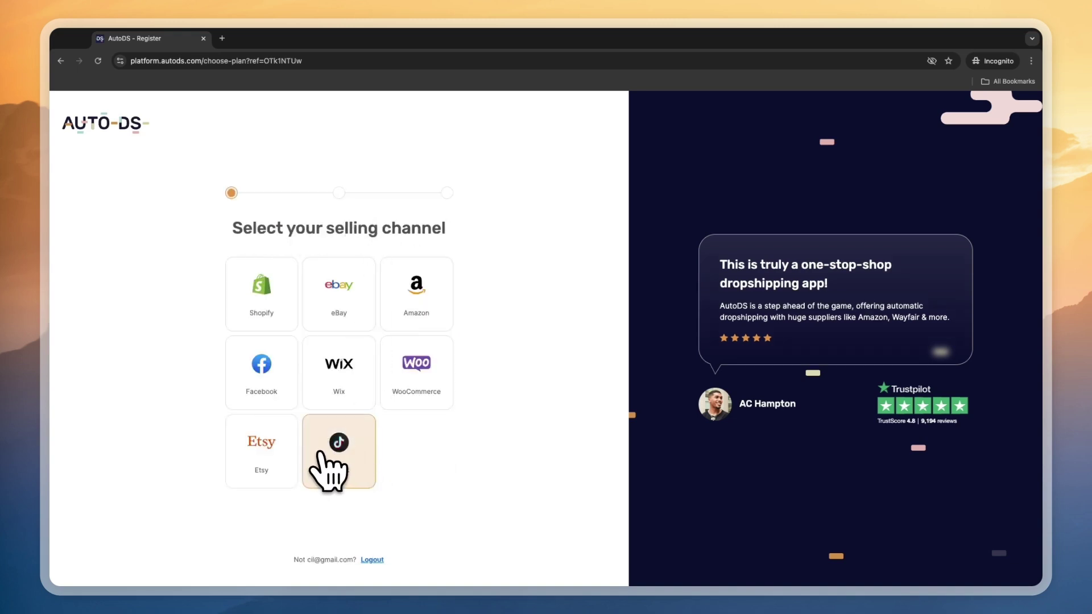
click(352, 450)
scroll(307, 472, down, 10)
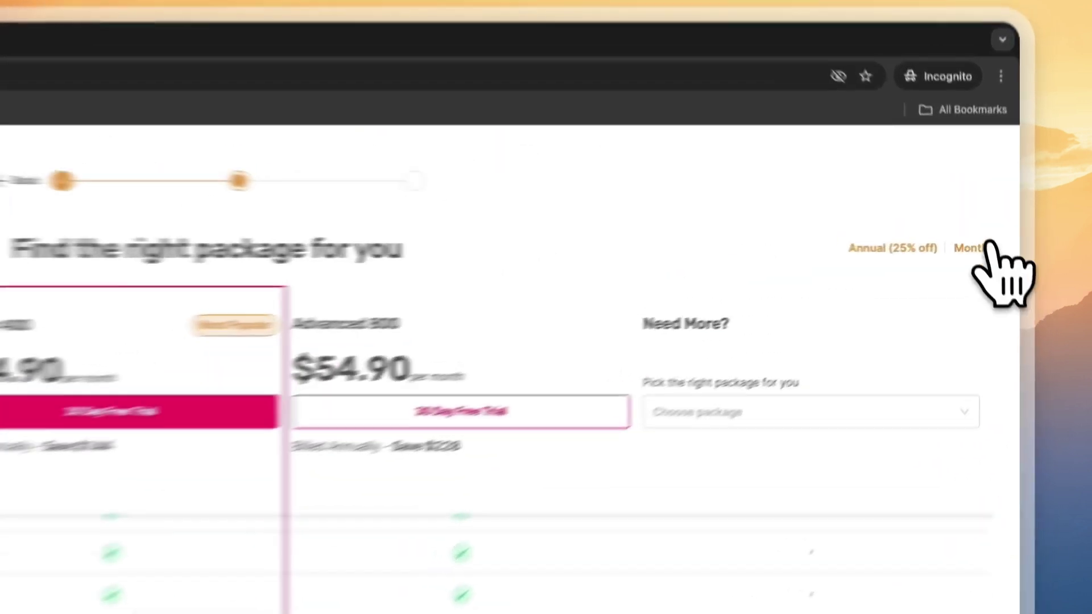
- Switch plans to monthly billing, compare features, and start the Starter 400 30-day free trial
click(989, 246)
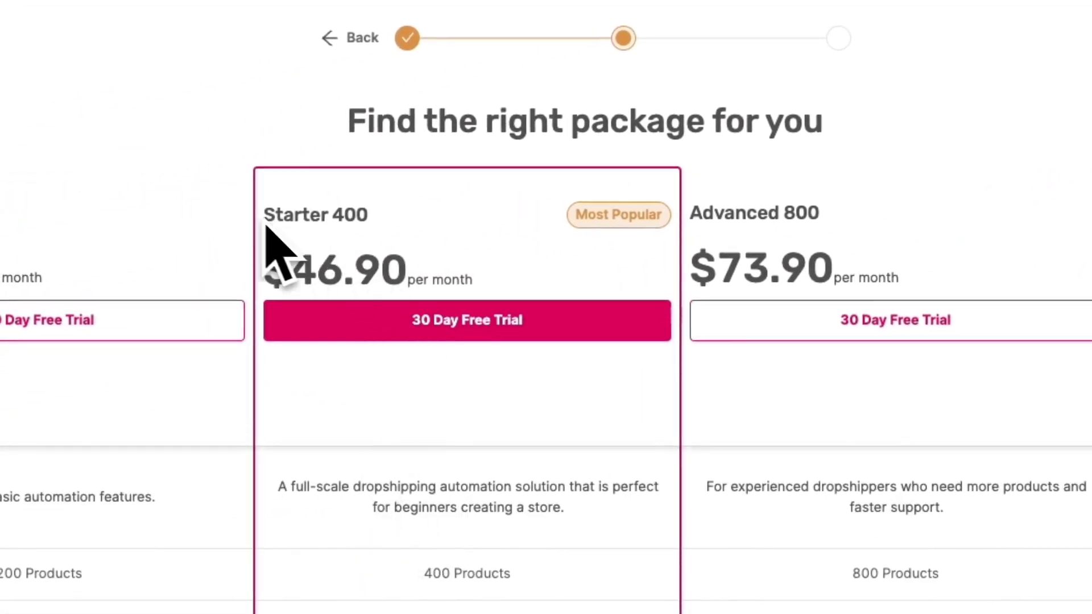
drag(261, 214, 395, 219)
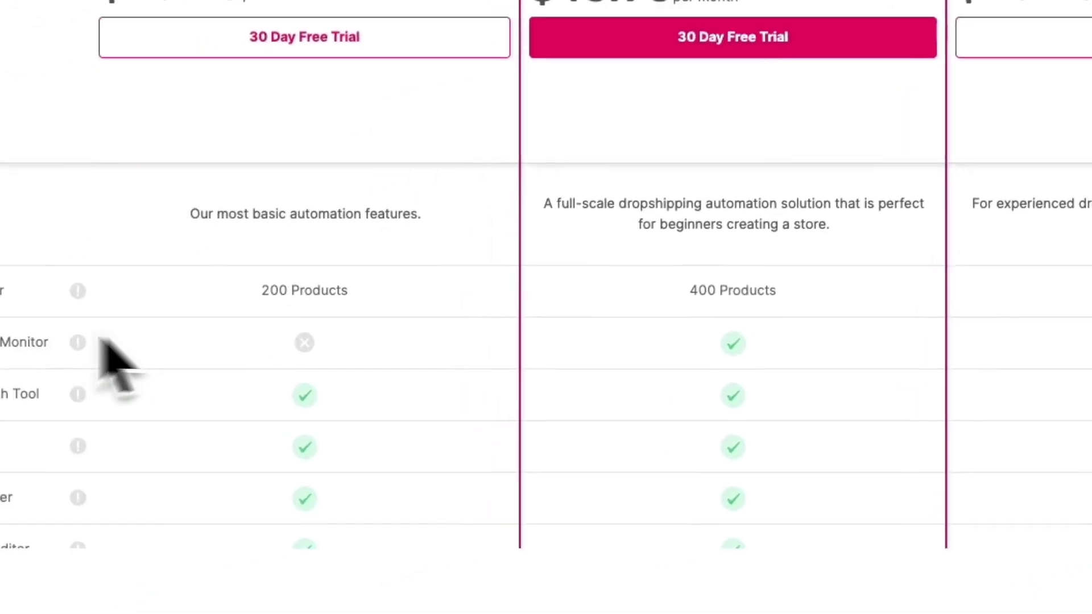
drag(209, 324, 57, 319)
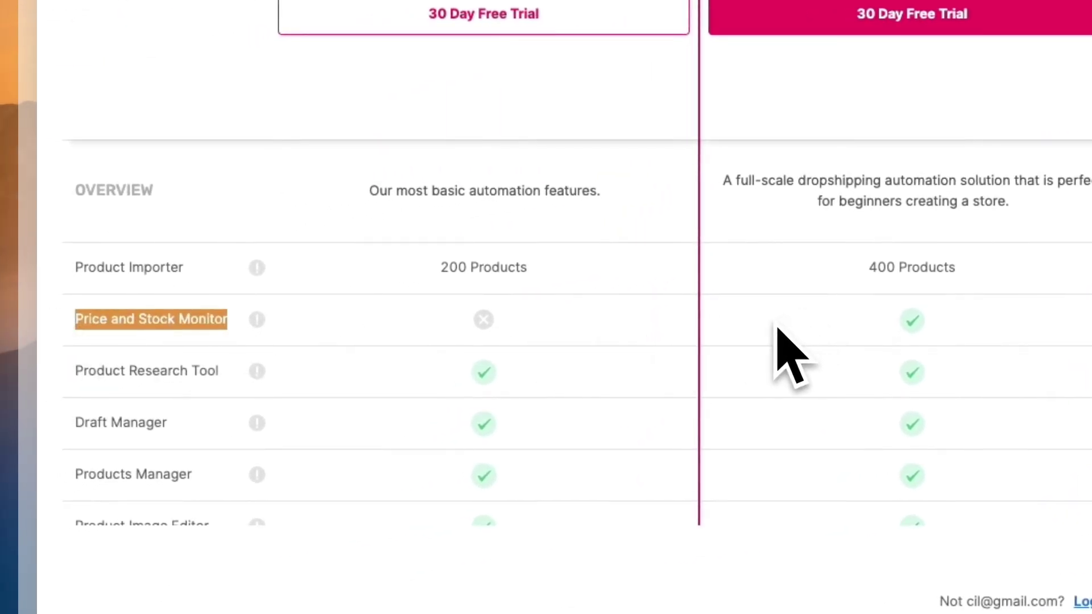
click(812, 135)
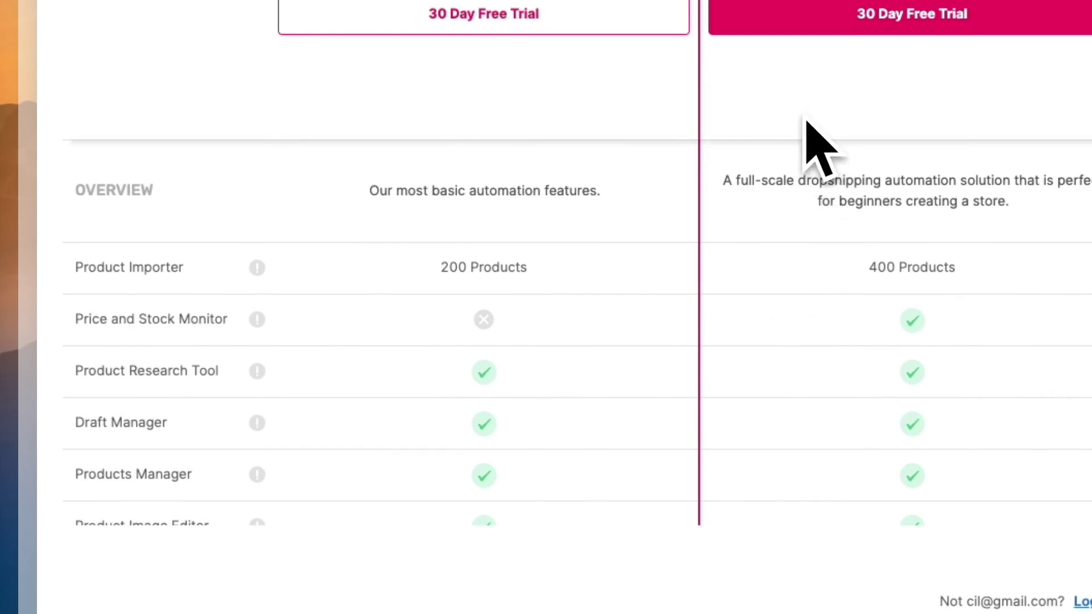
scroll(899, 295, down, 10)
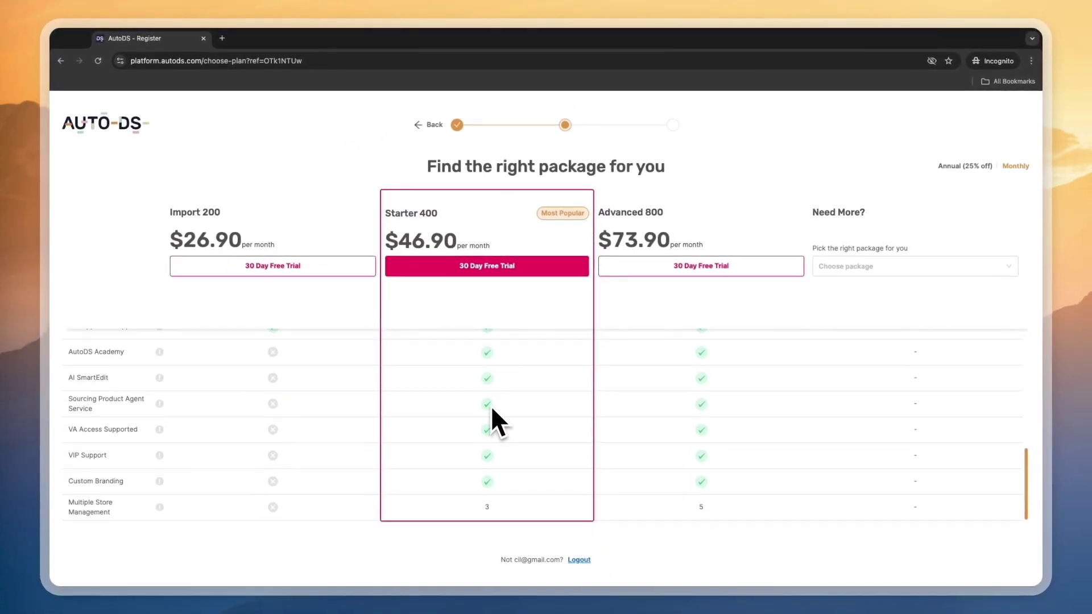
scroll(490, 405, up, 10)
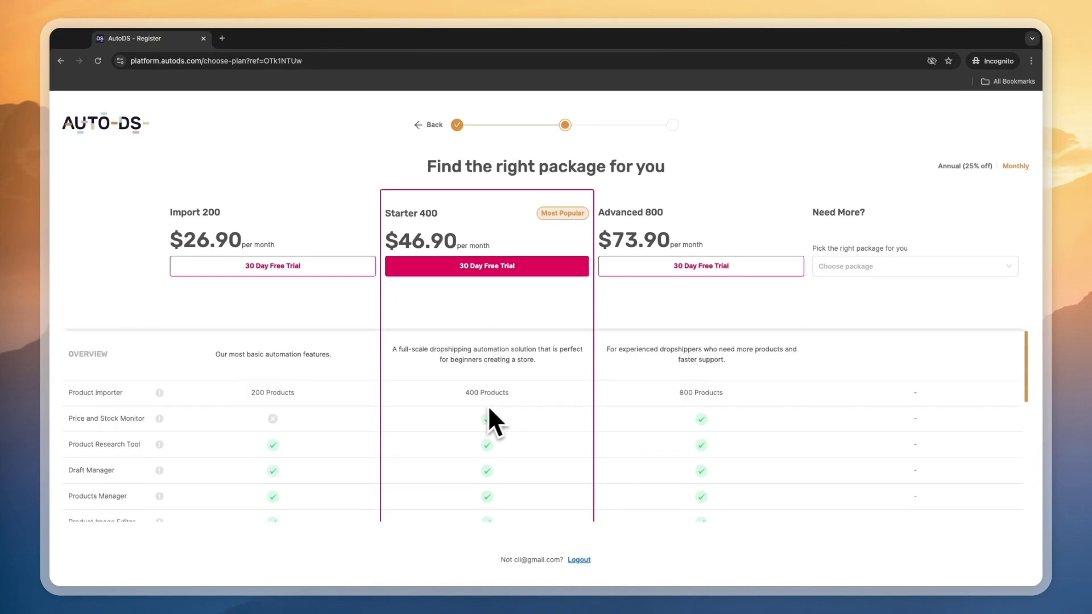
click(479, 267)
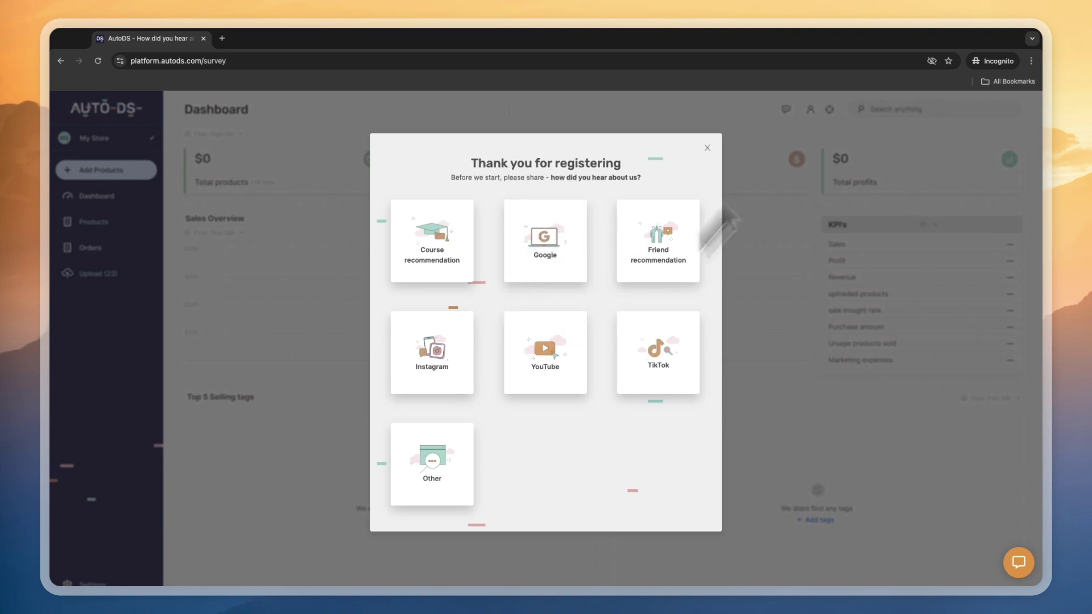
- Dismiss the registration survey and begin adding a first TikTok store
click(706, 149)
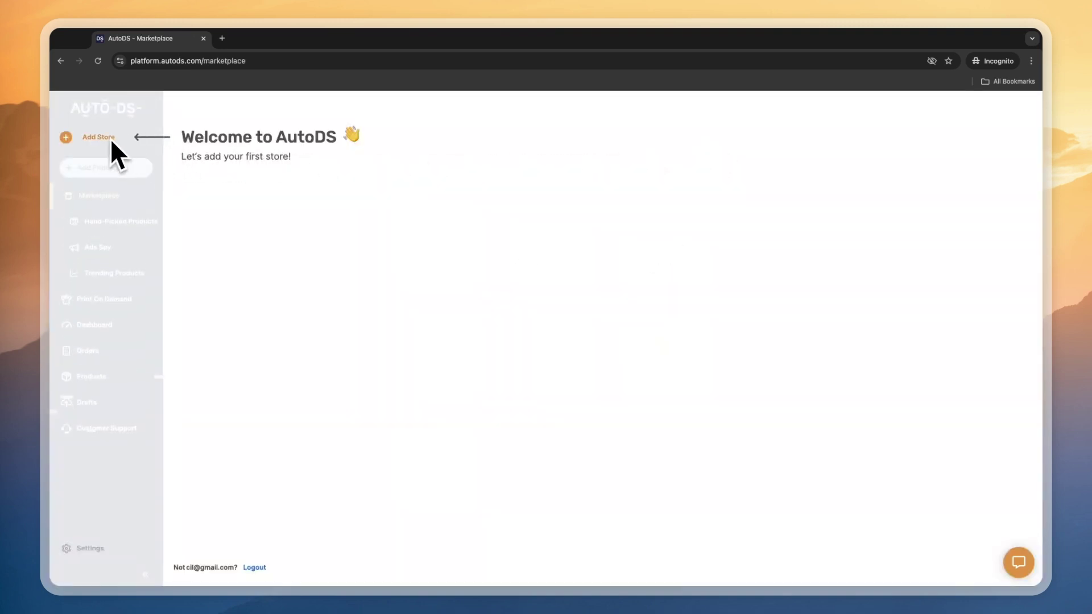
click(89, 139)
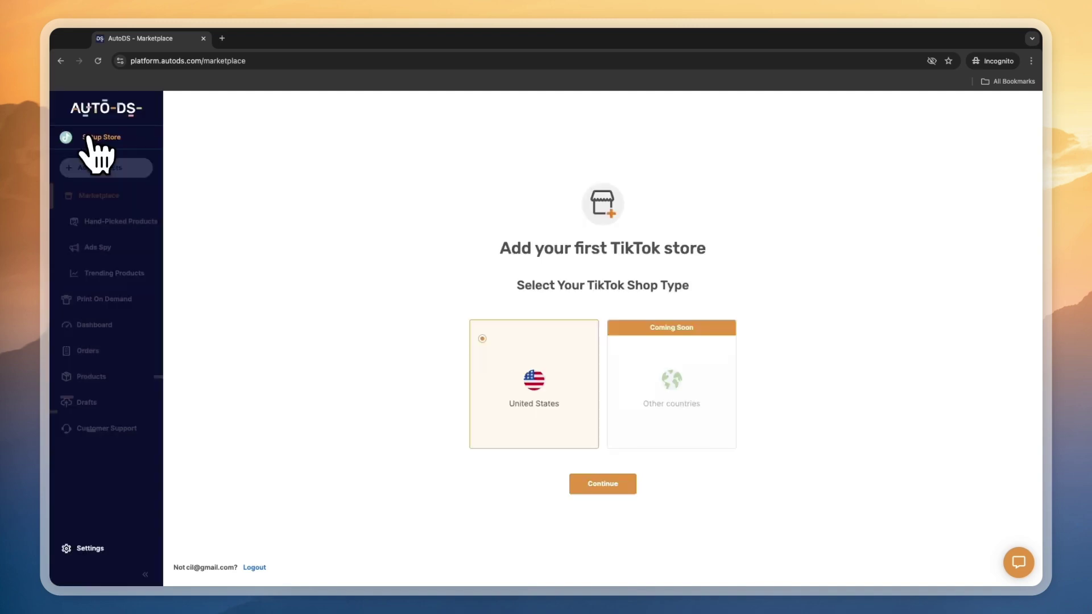
drag(510, 252, 705, 254)
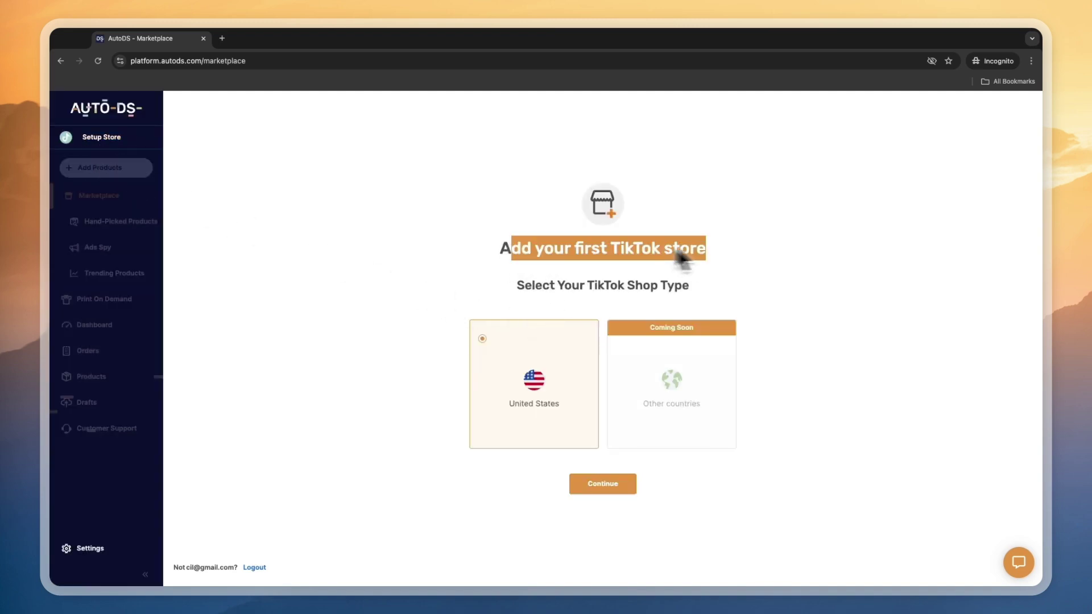
drag(643, 286, 594, 287)
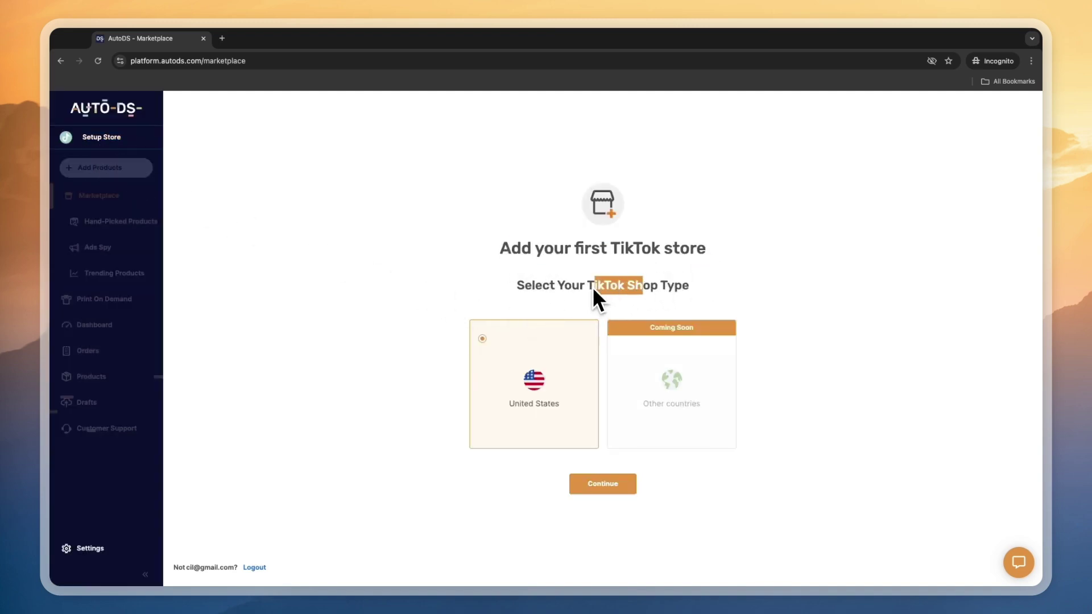
click(652, 291)
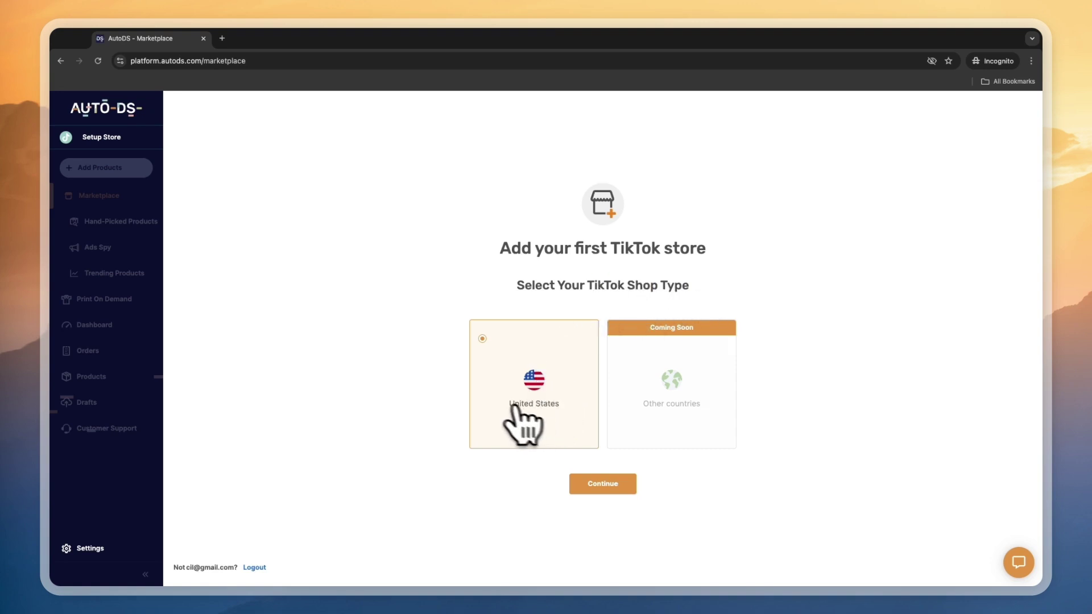
- Keep United States as the TikTok Shop type and continue to Seller Center
drag(510, 405, 557, 418)
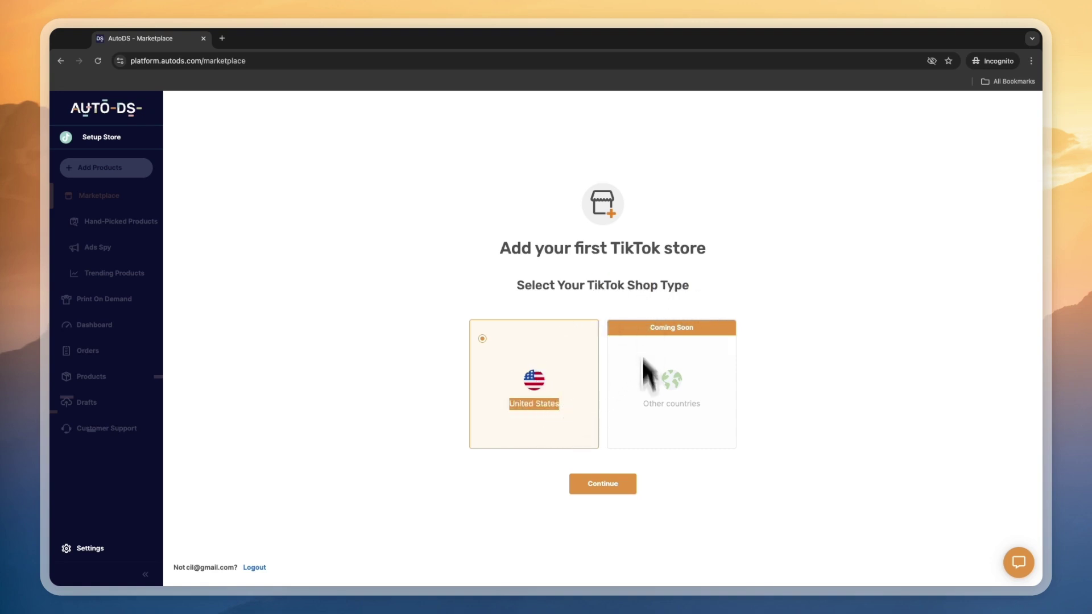
drag(643, 404, 679, 427)
click(704, 421)
drag(707, 377, 650, 411)
click(658, 417)
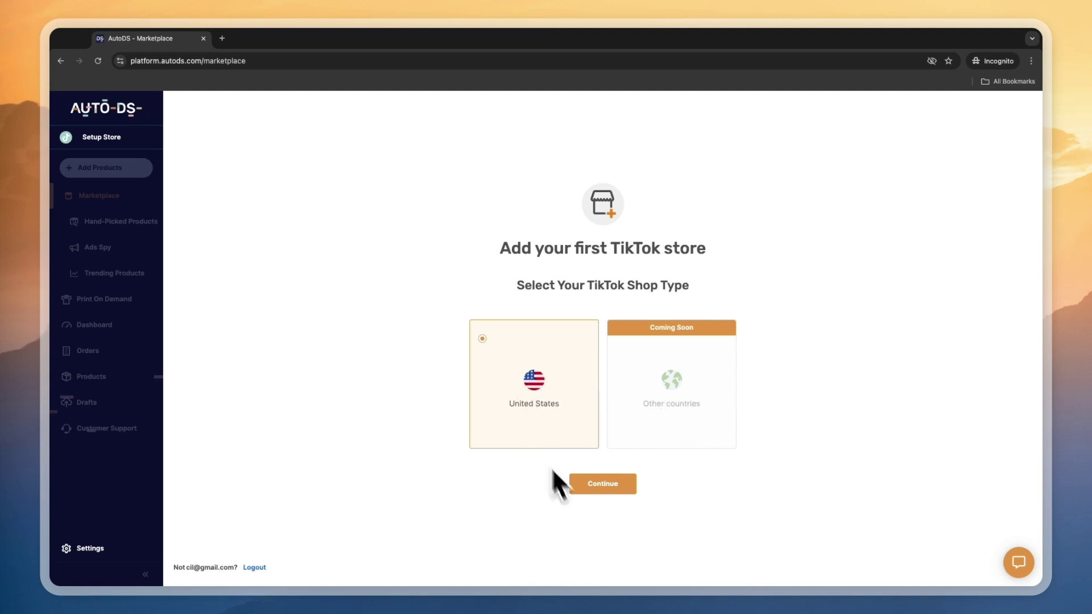
click(594, 483)
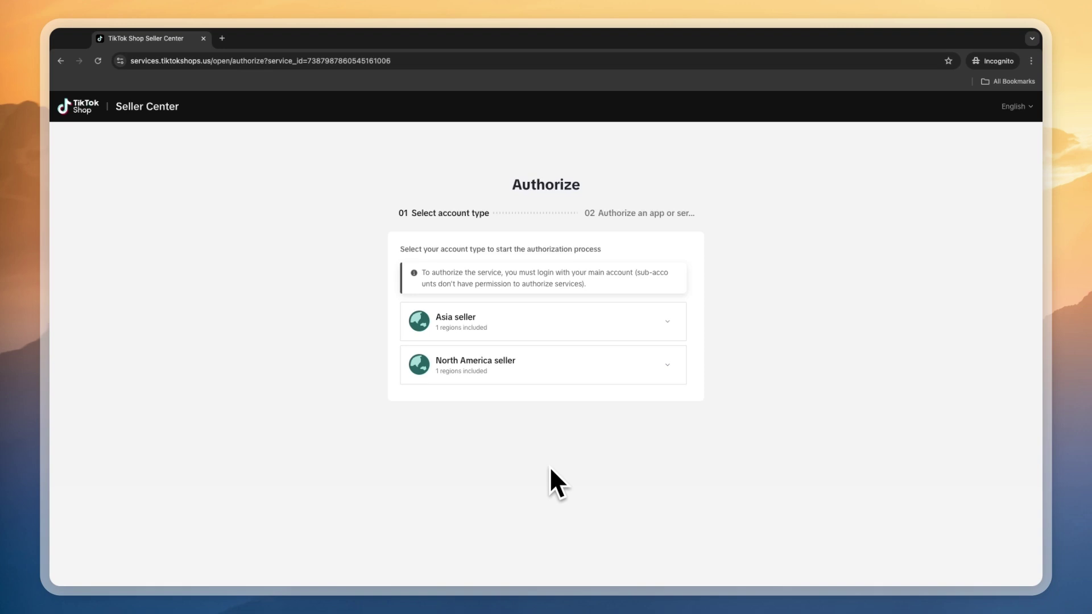
- Sign up to TikTok Shop's United States site with the existing Google account
click(517, 364)
click(648, 411)
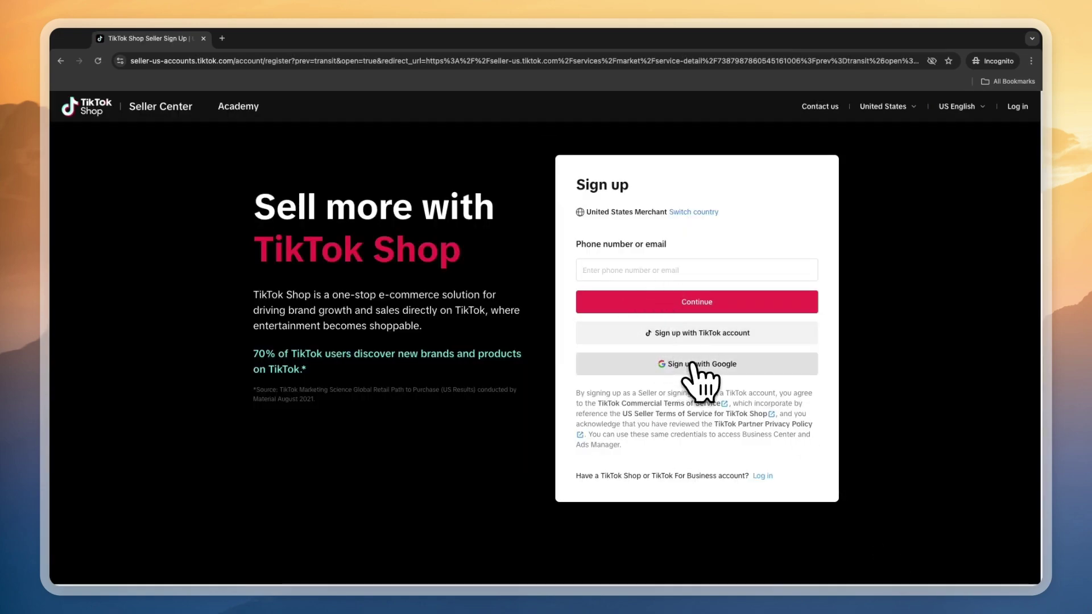
click(686, 365)
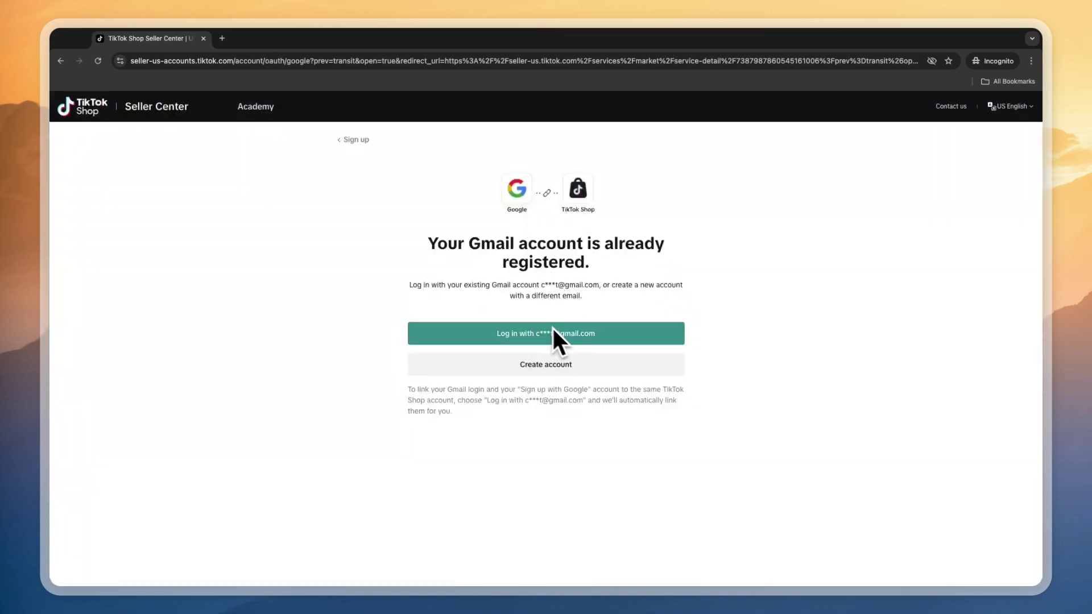
click(547, 328)
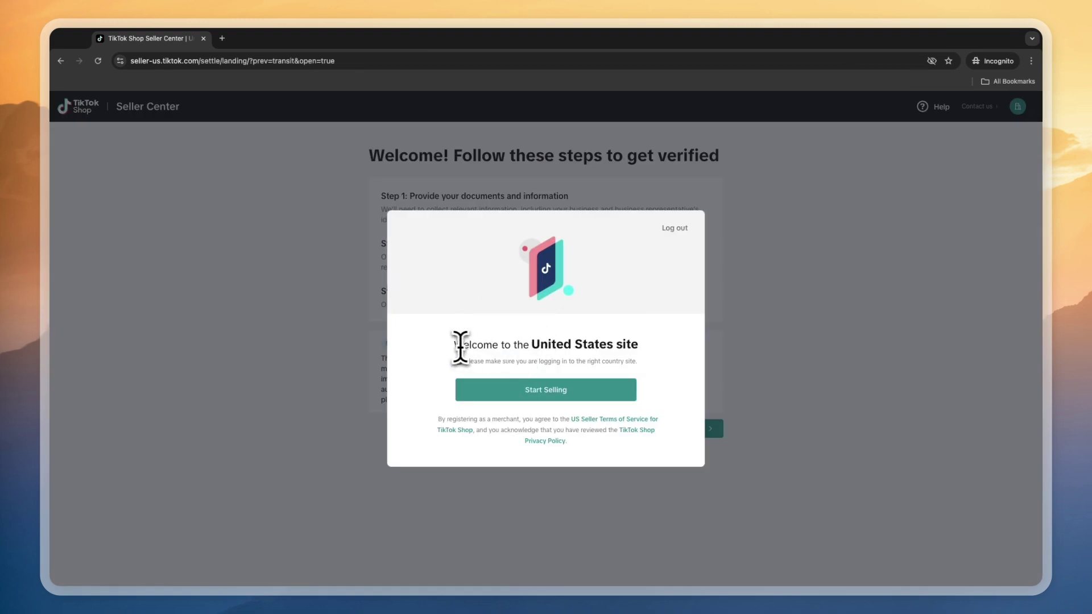
drag(457, 345, 576, 344)
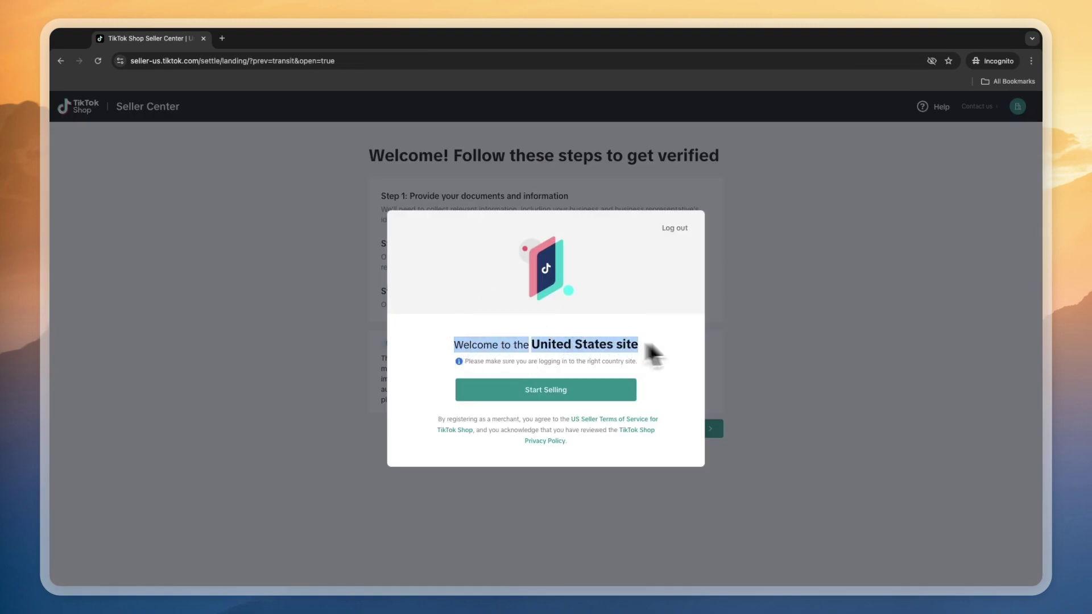
click(560, 392)
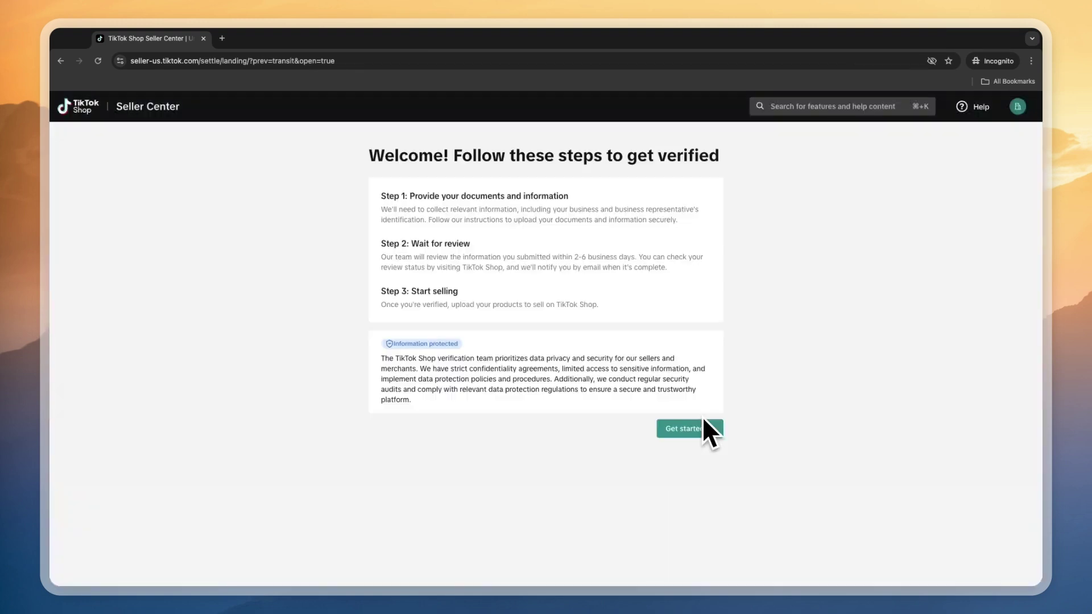
- Choose Individual as the business type and advance to identity verification
click(715, 430)
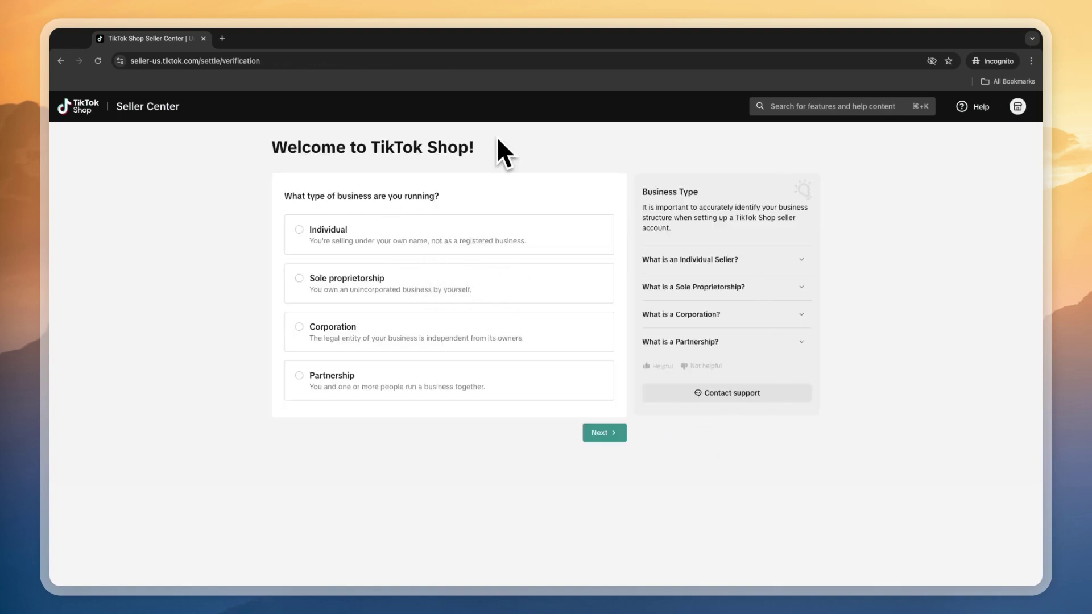
click(410, 245)
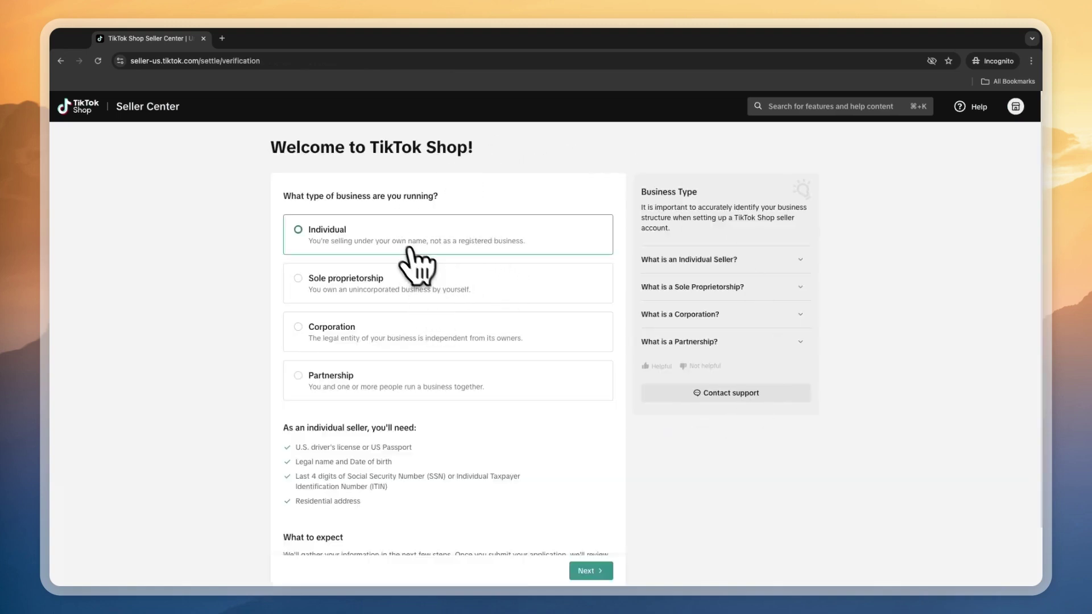
scroll(569, 398, down, 1)
click(597, 541)
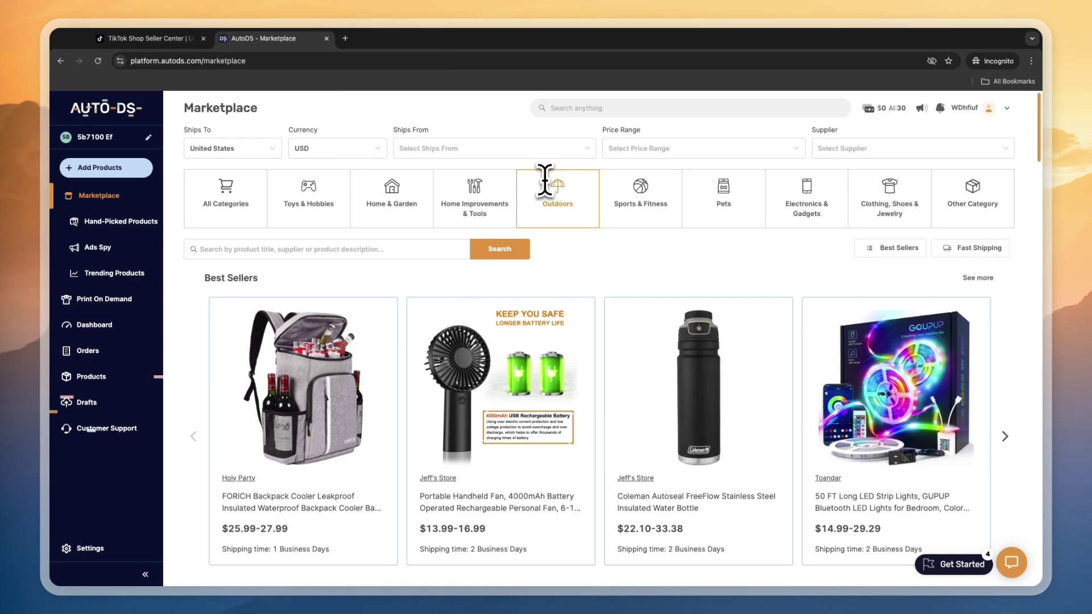
- Scroll the Marketplace sections and set the Ships From filter to United States
scroll(560, 453, down, 10)
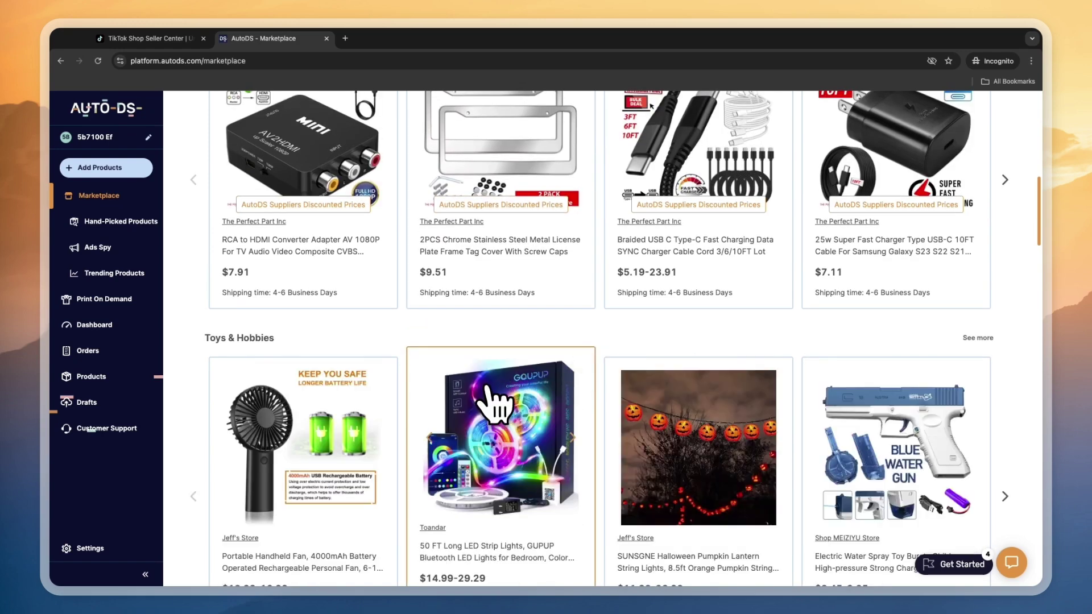
scroll(489, 398, down, 3)
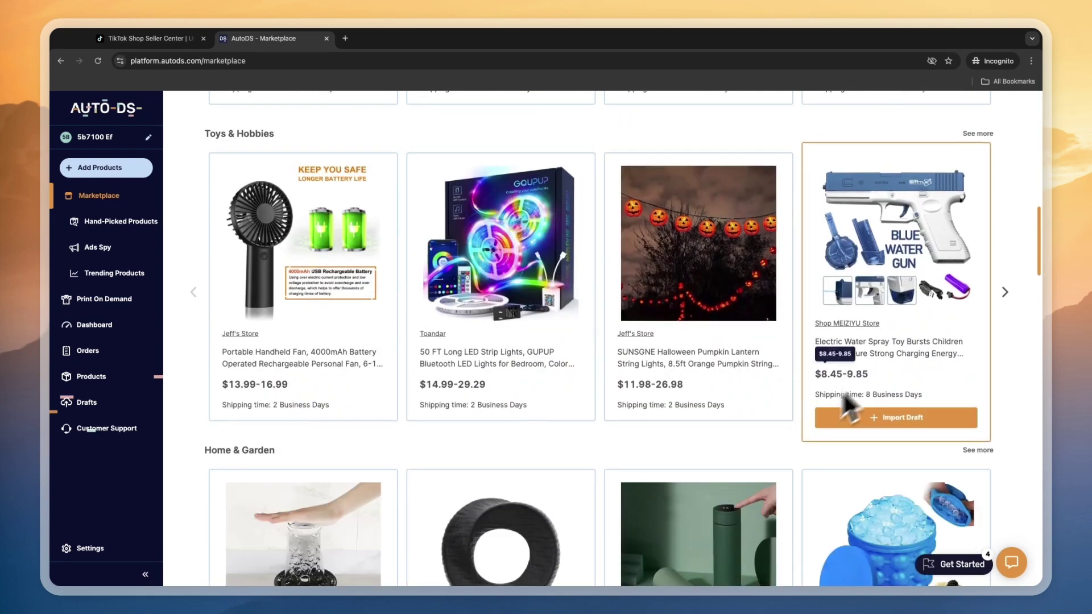
scroll(512, 364, up, 12)
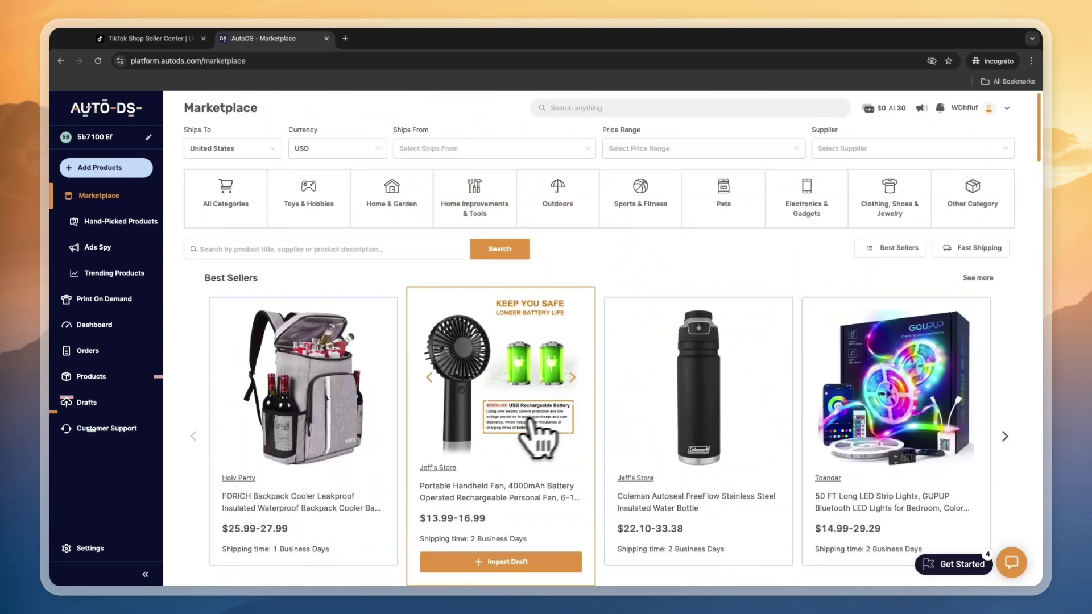
scroll(529, 398, down, 1)
scroll(529, 450, up, 2)
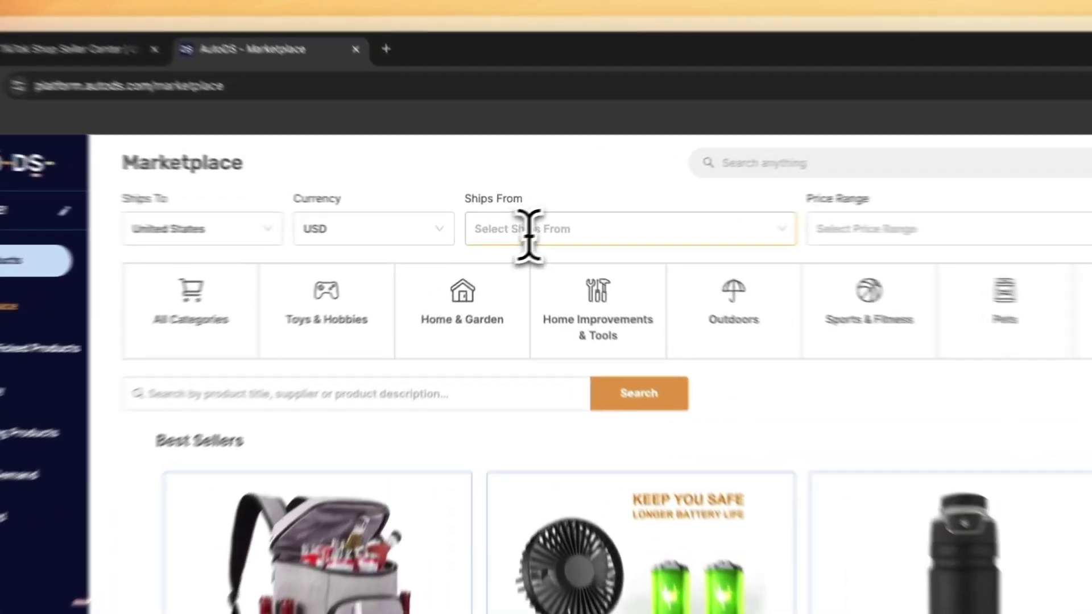
click(527, 230)
click(530, 258)
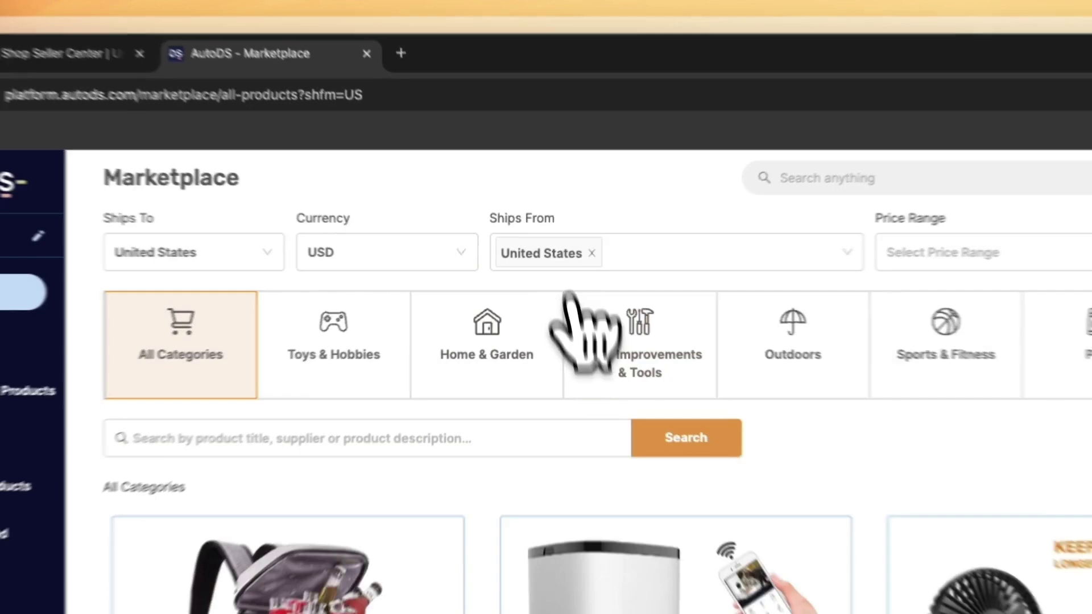
scroll(605, 350, down, 5)
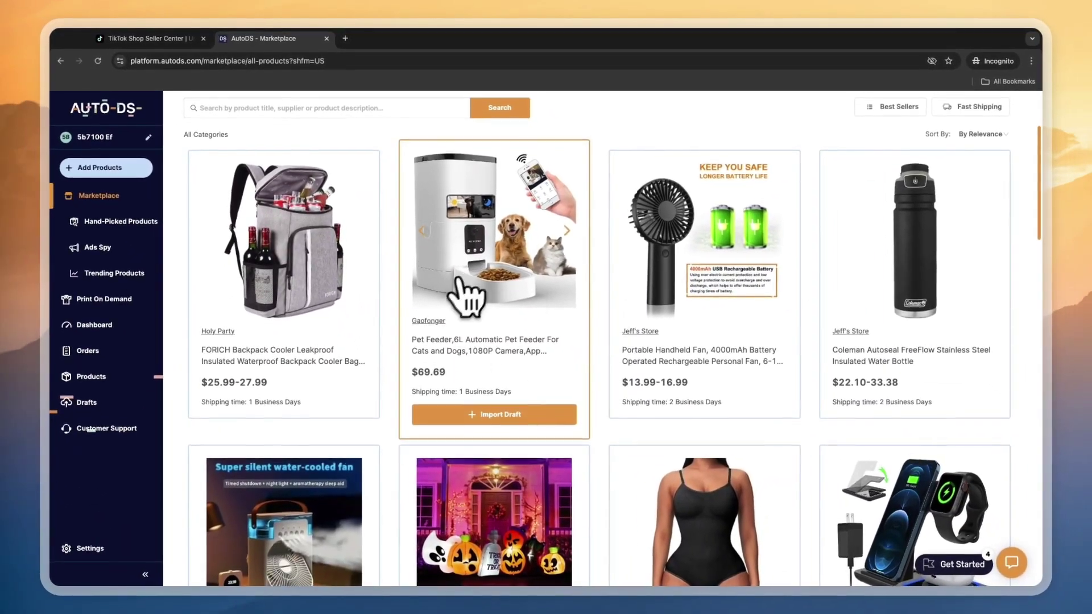
scroll(463, 381, up, 2)
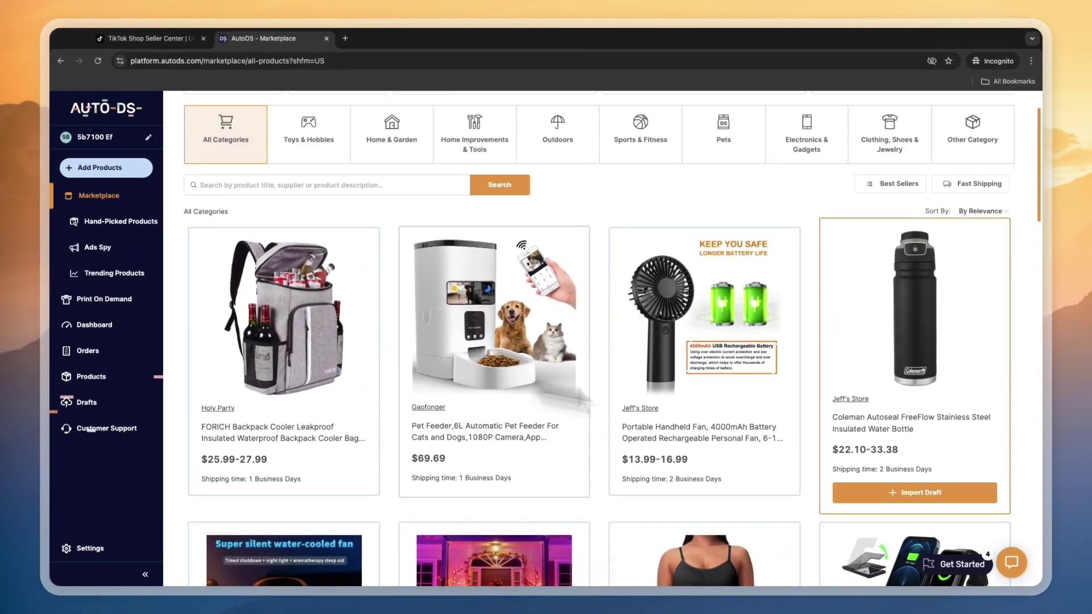
scroll(662, 327, down, 15)
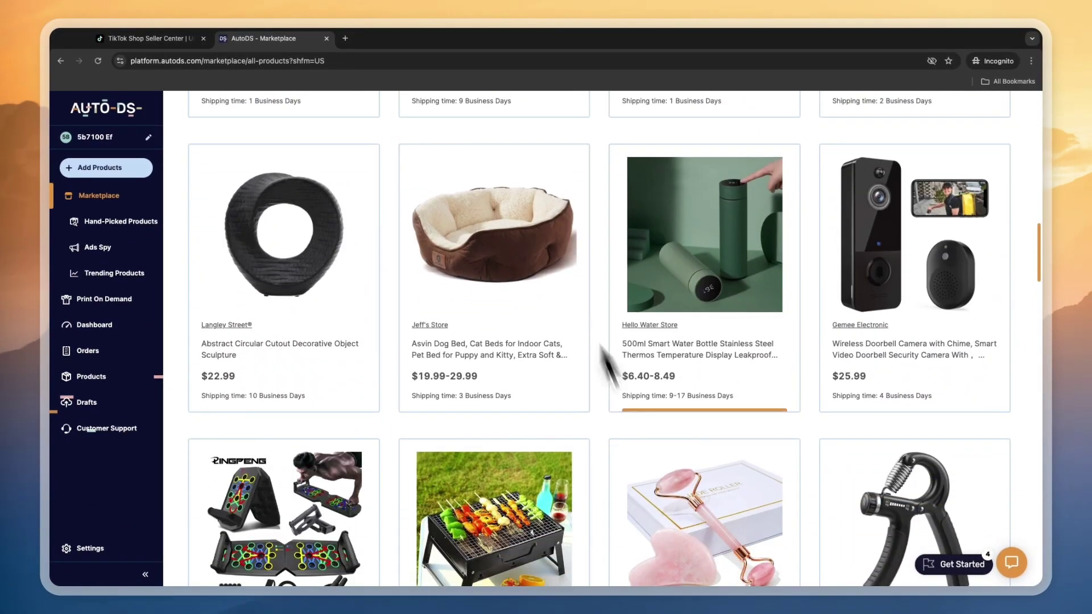
scroll(688, 375, up, 10)
scroll(692, 390, up, 5)
click(120, 168)
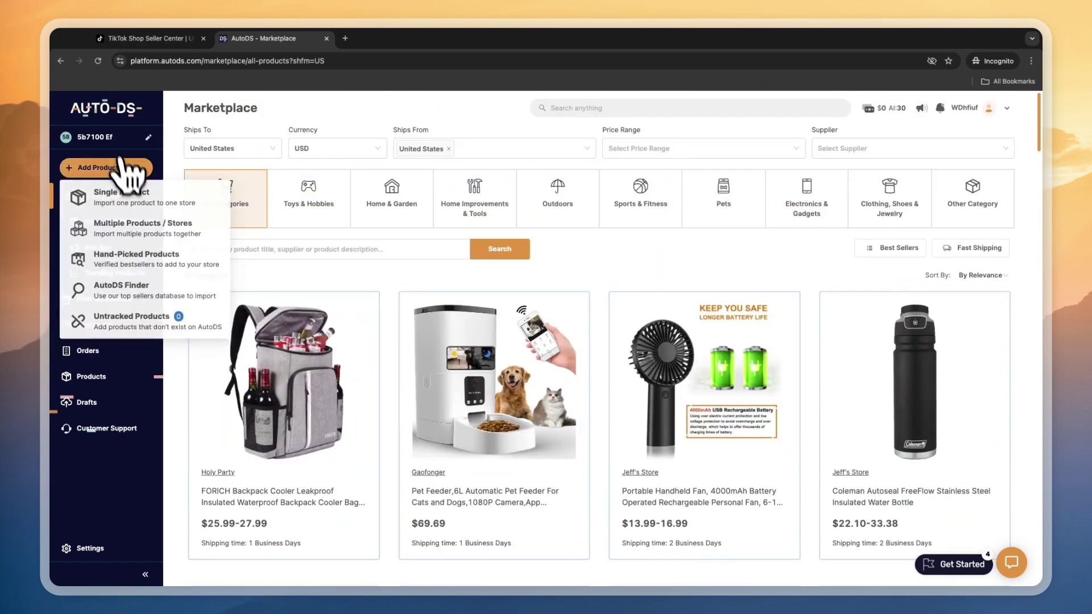
click(123, 195)
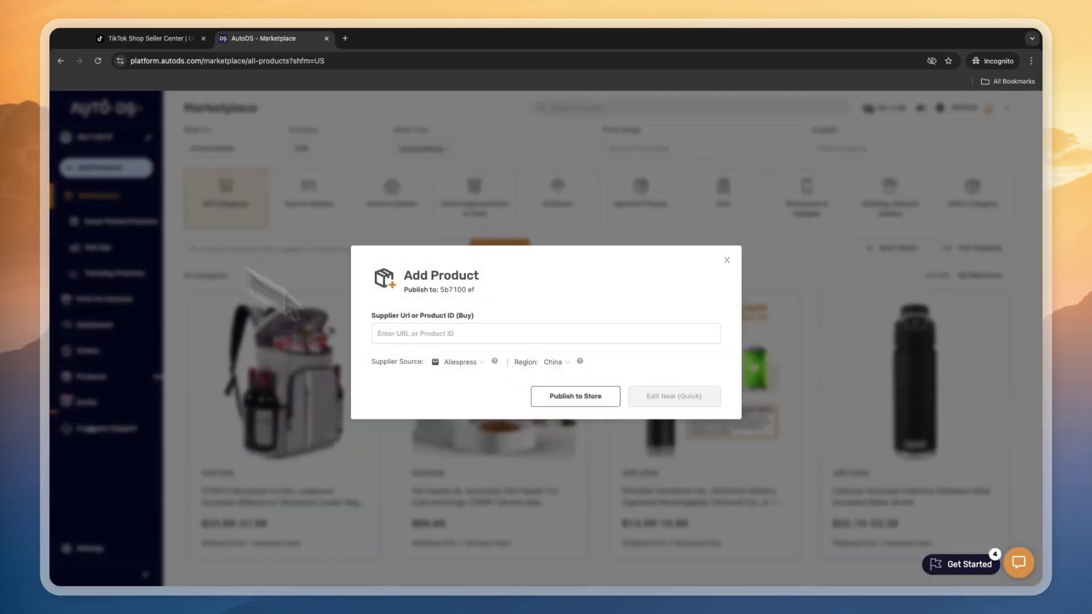
click(460, 362)
scroll(462, 437, down, 5)
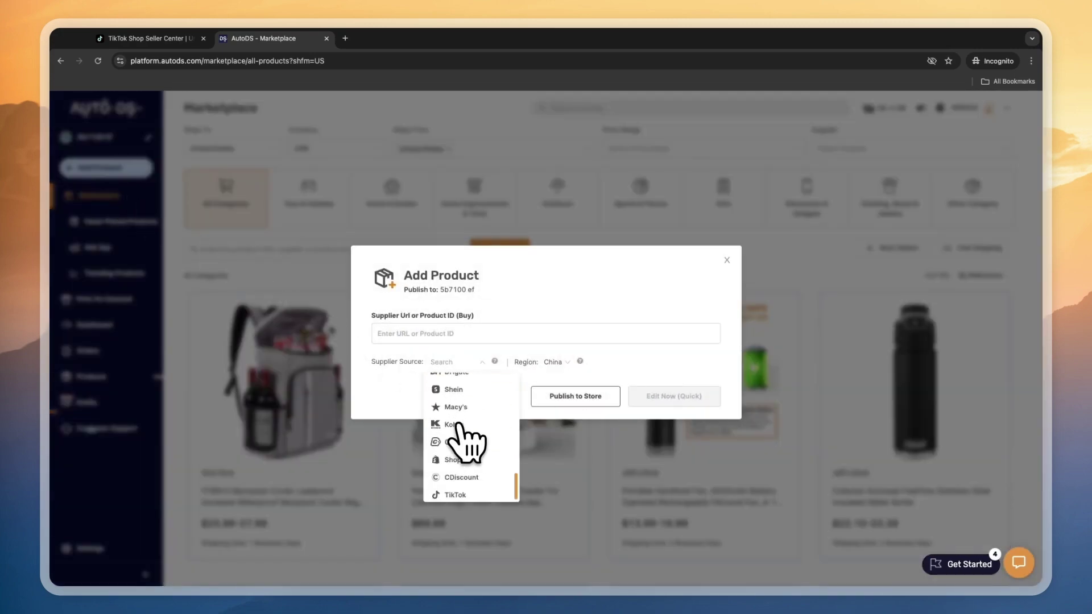
scroll(462, 444, up, 6)
click(471, 455)
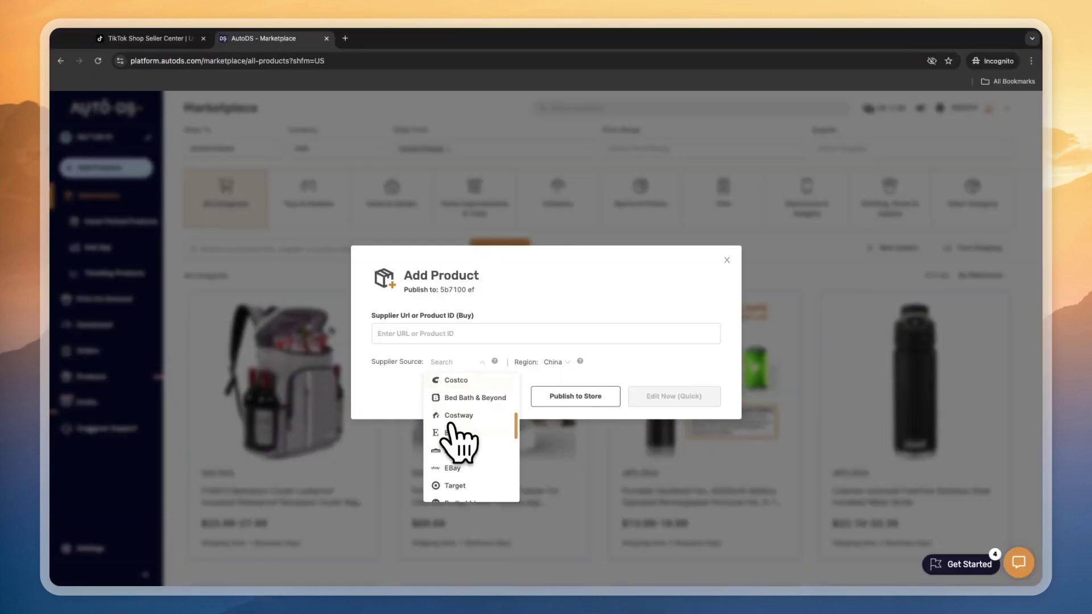
scroll(459, 420, up, 5)
click(452, 384)
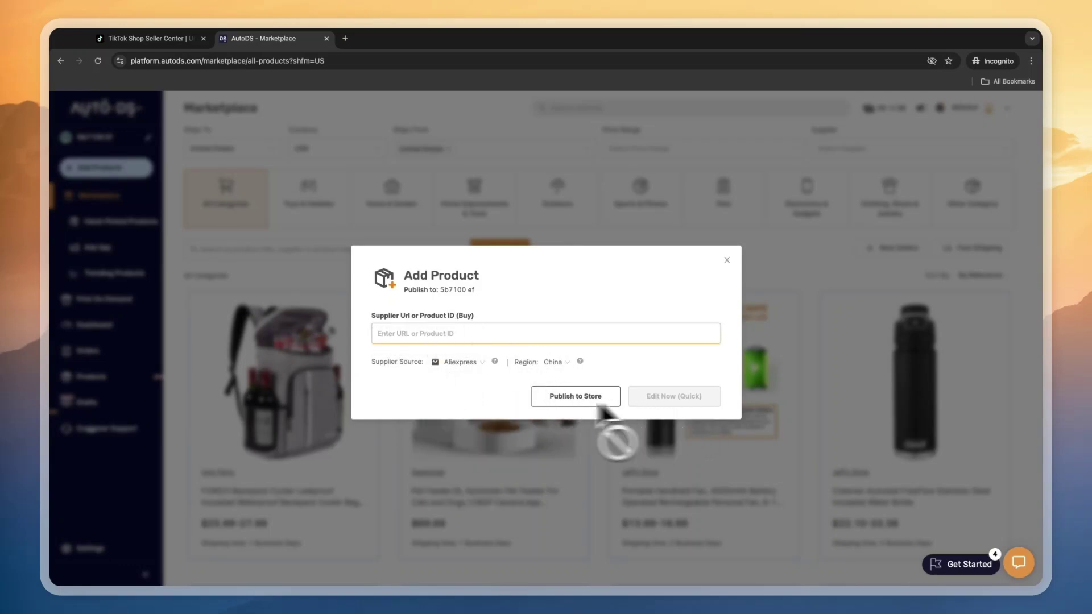
click(727, 260)
- Look through the Hand-Picked Products, Ads Spy and Trending Products pages
click(105, 221)
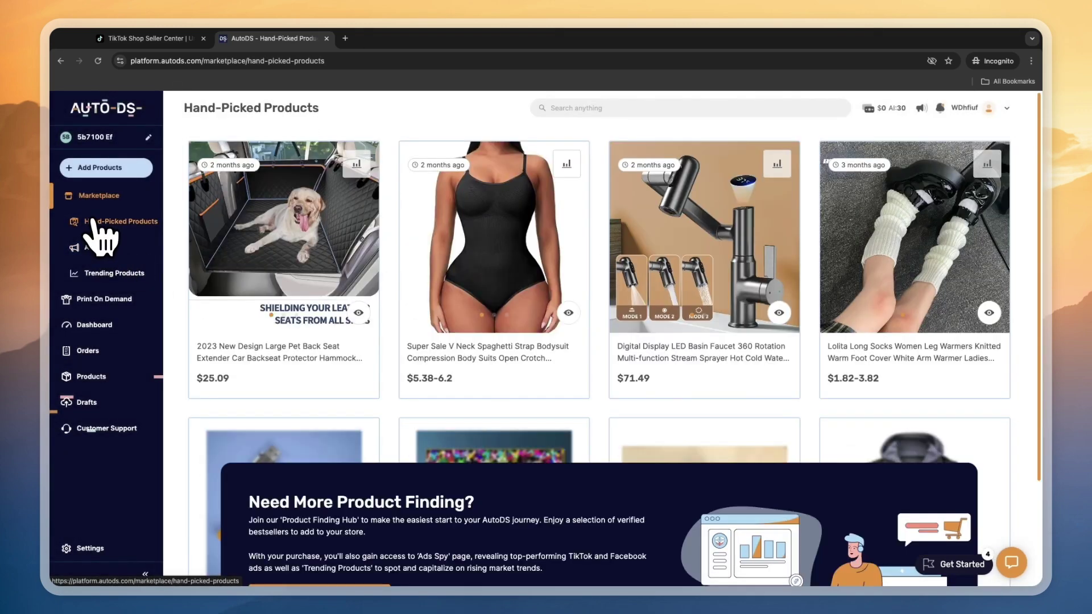
scroll(520, 501, down, 2)
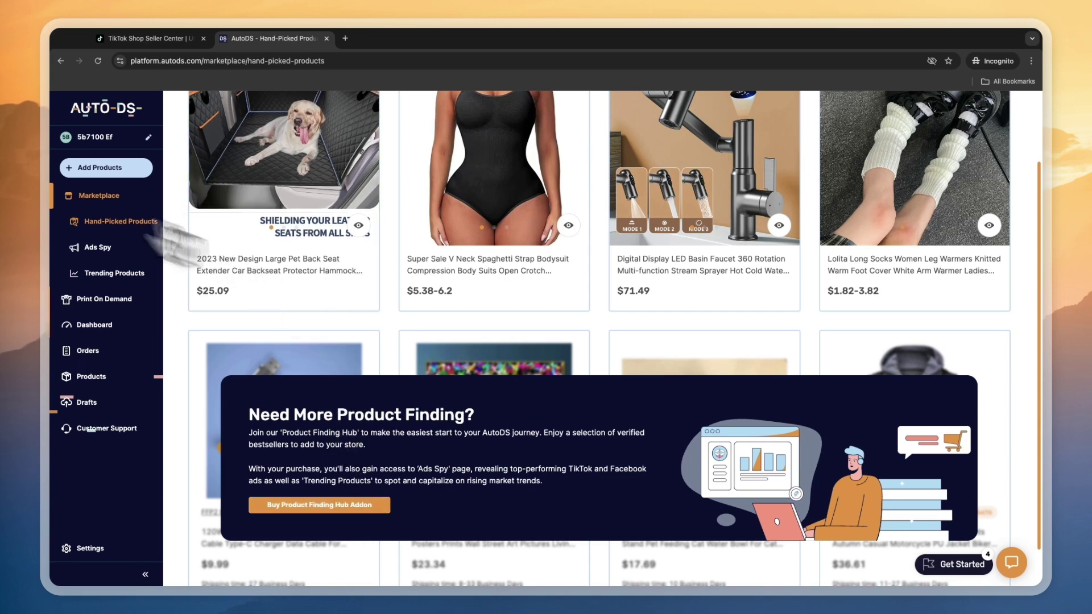
click(91, 247)
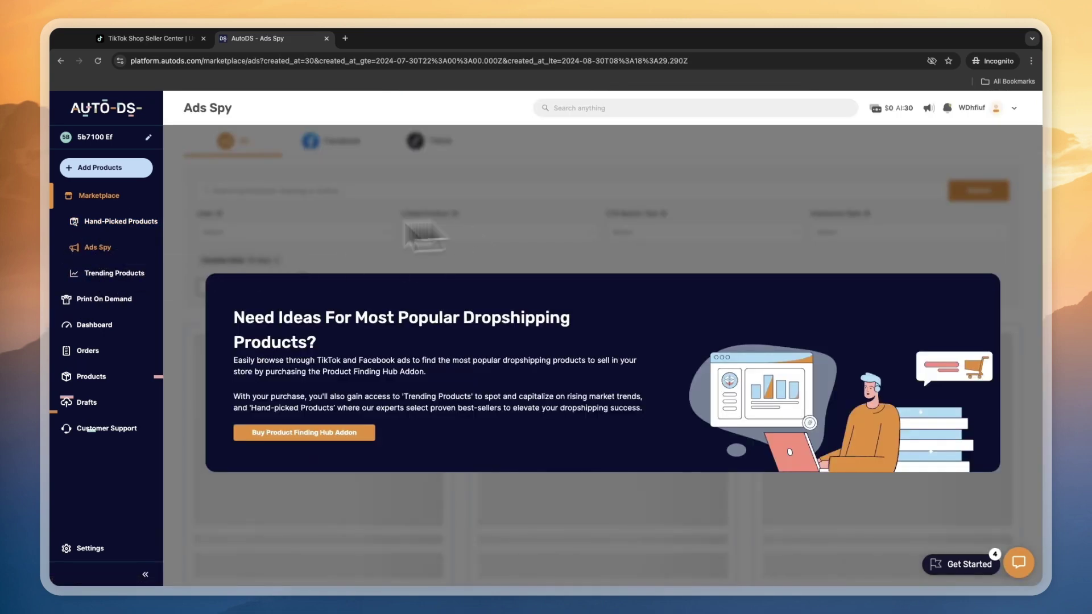
click(101, 273)
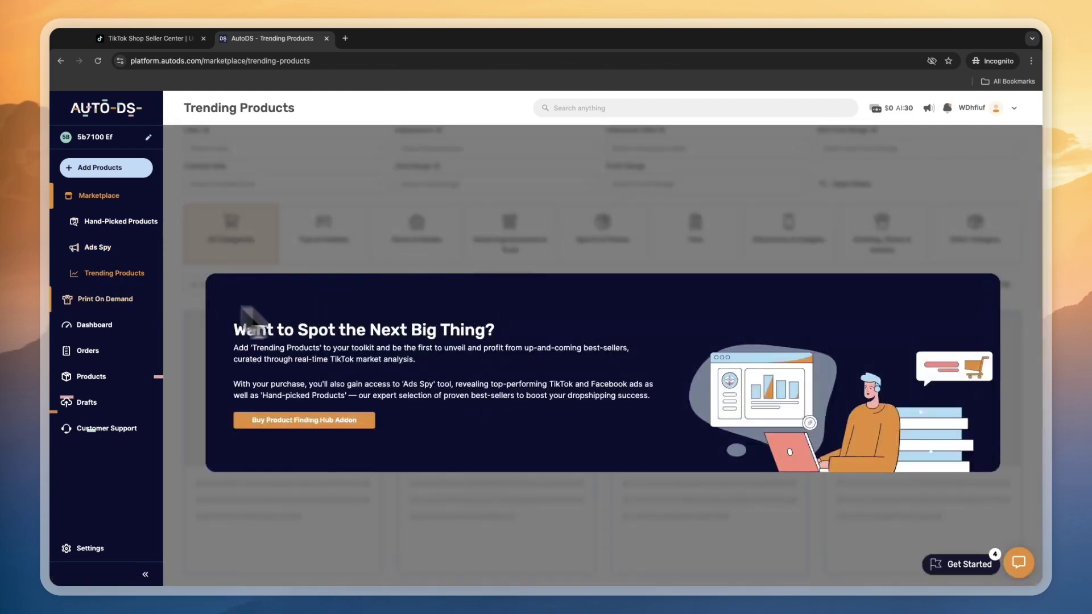
- Add the FORICH backpack cooler to Drafts and start importing it into the store
click(102, 196)
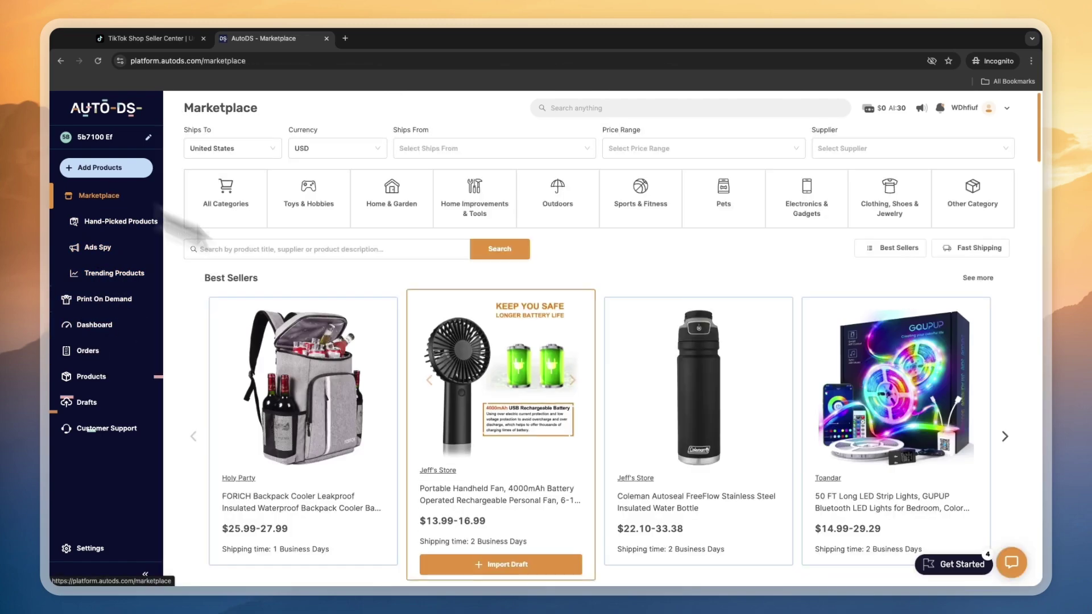
scroll(273, 353, down, 2)
click(315, 465)
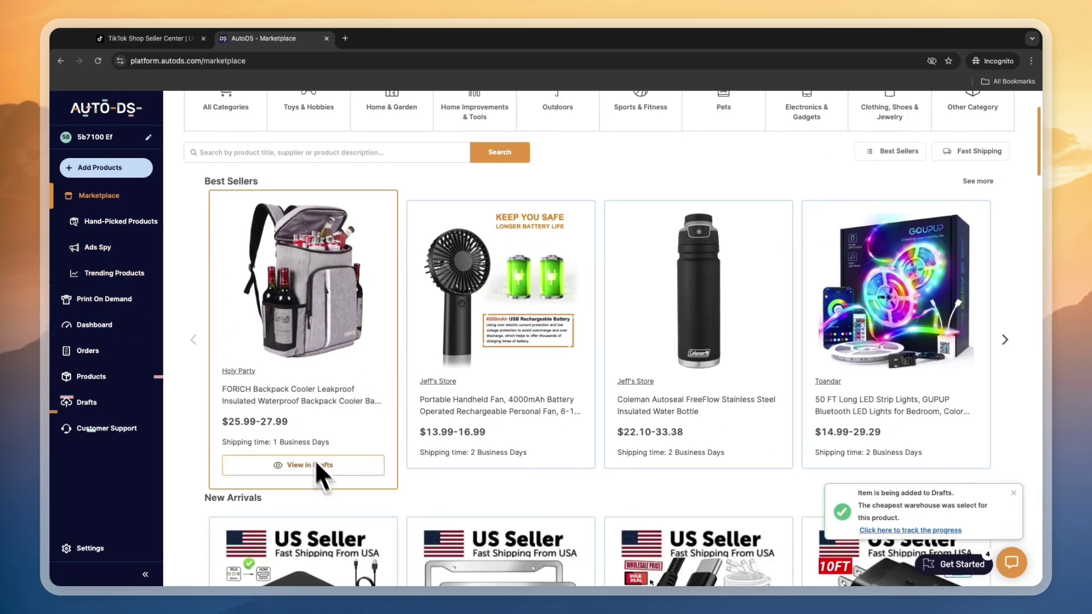
click(86, 404)
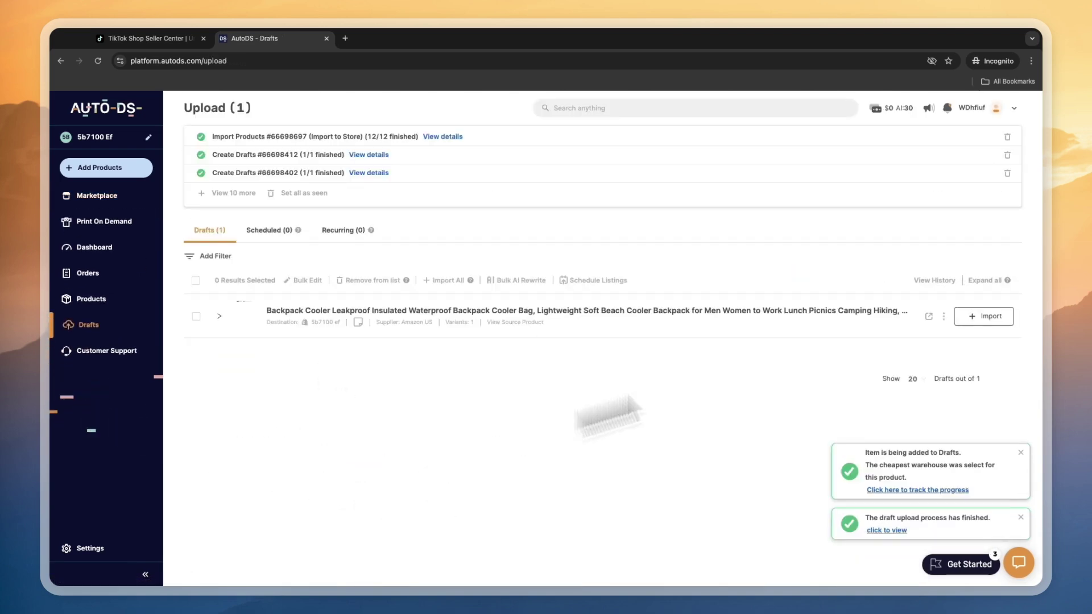
click(971, 317)
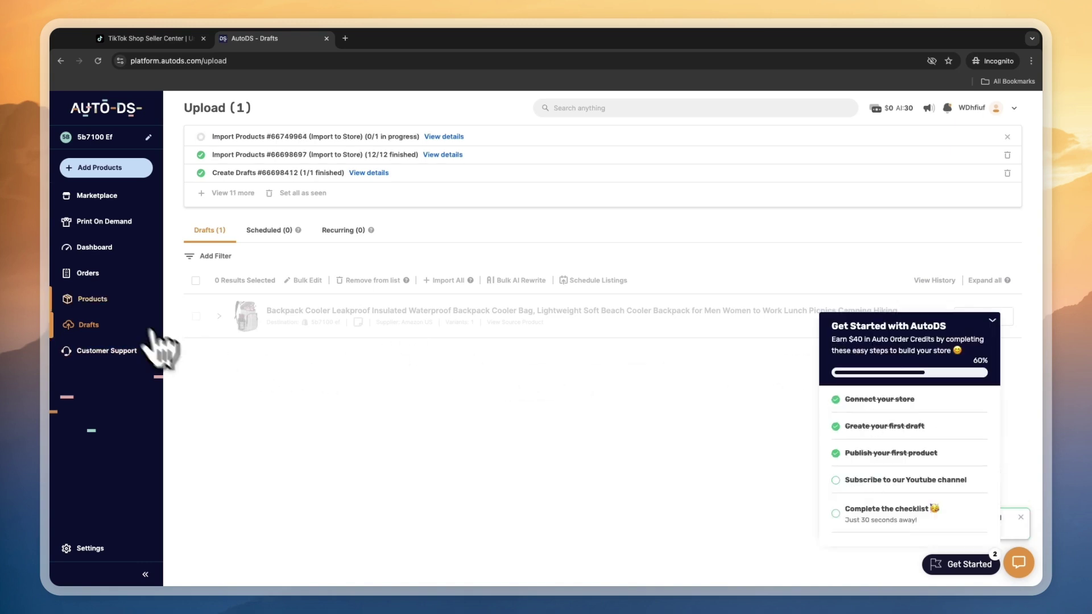
- Check the imported store Products list, then go to the Orders page
click(124, 300)
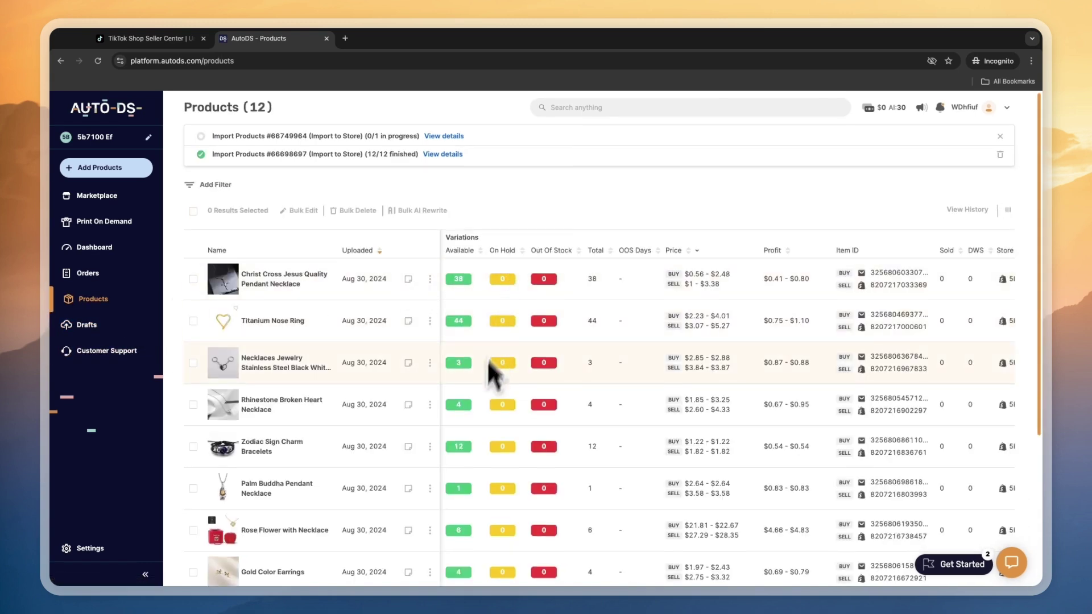
scroll(244, 341, down, 4)
scroll(170, 295, up, 4)
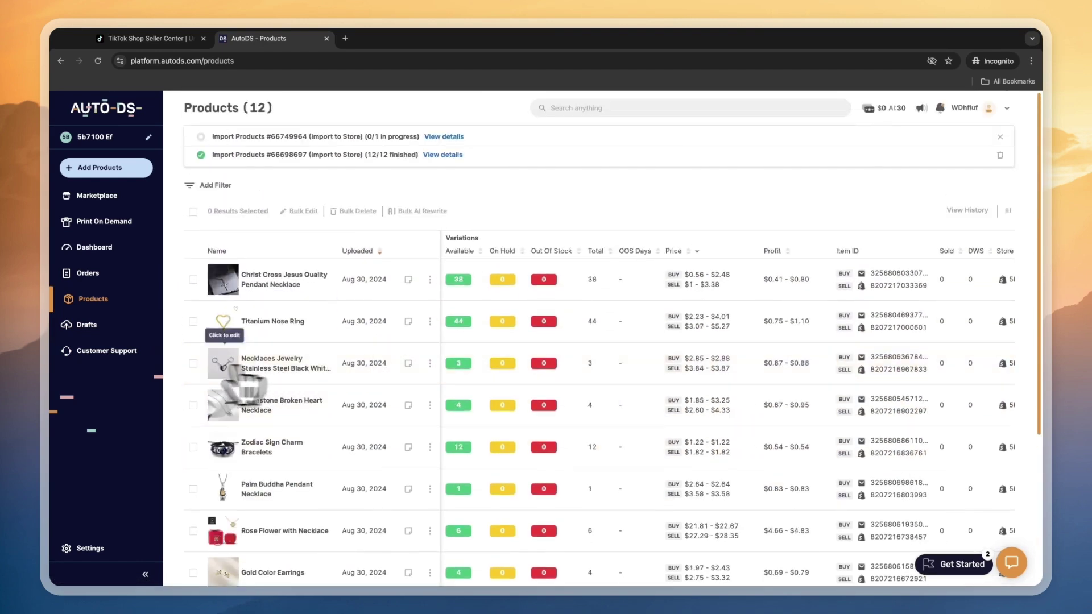
click(86, 273)
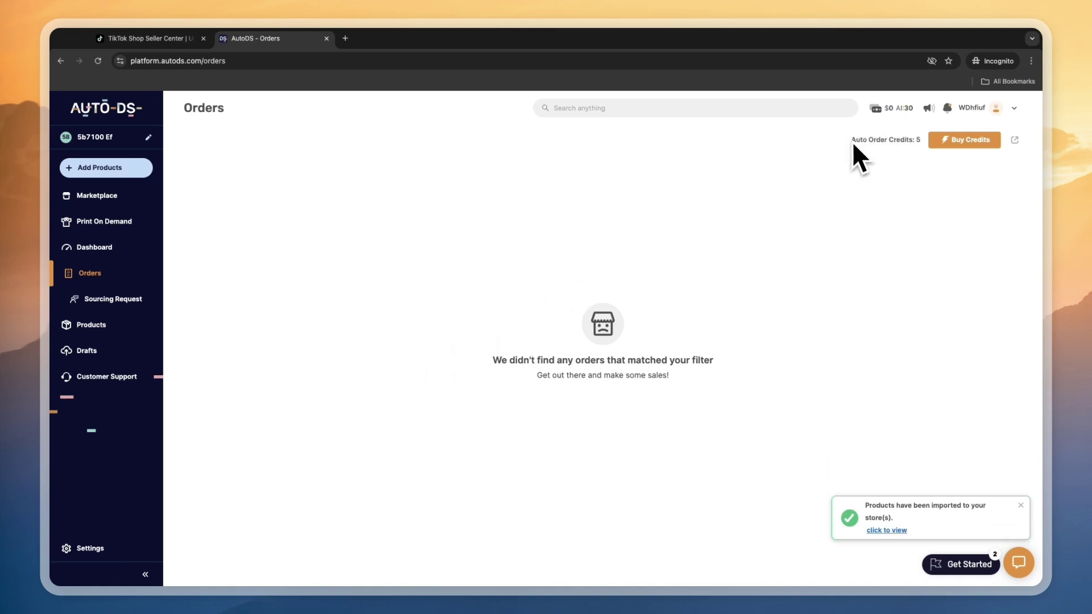
- Review the 5 Auto Order Credits and the credit bundle prices, then close them
drag(853, 144, 876, 142)
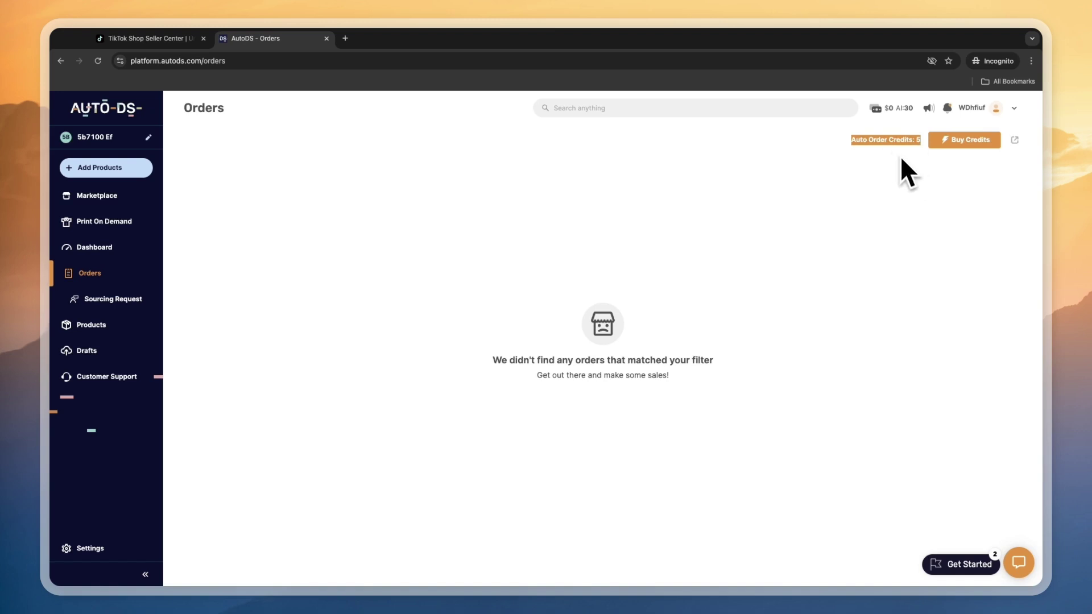
click(962, 142)
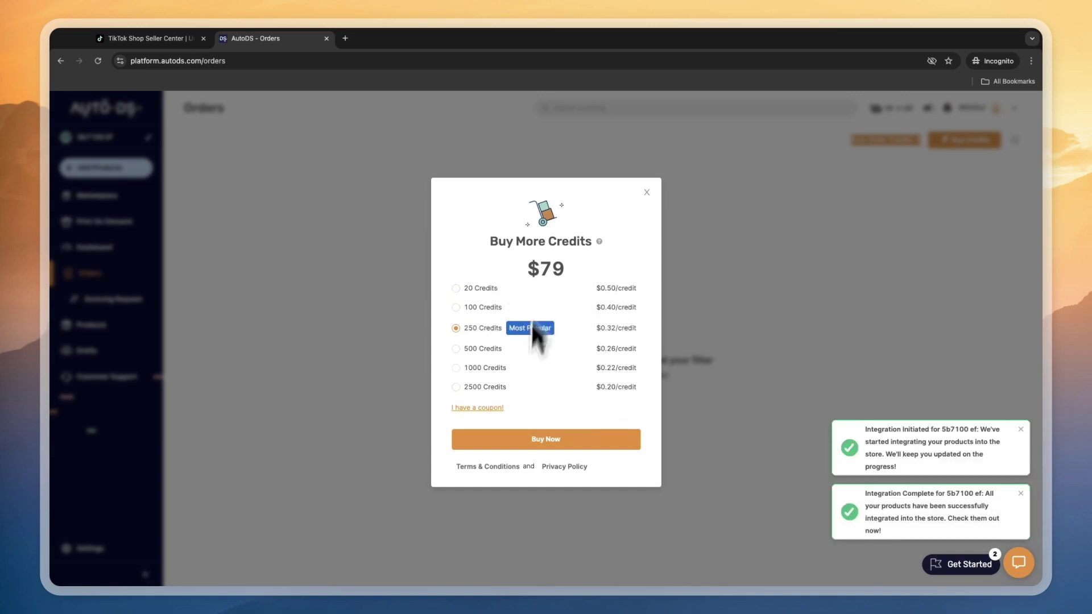
click(647, 193)
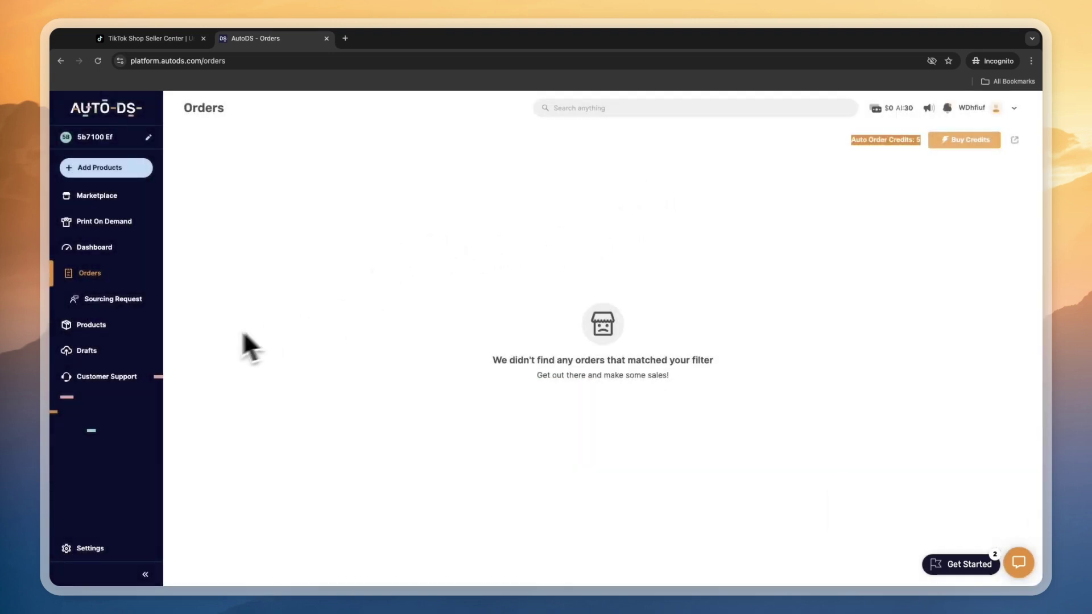
- View the FORICH backpack cooler's details from the Marketplace, then open Sports & Fitness
click(95, 247)
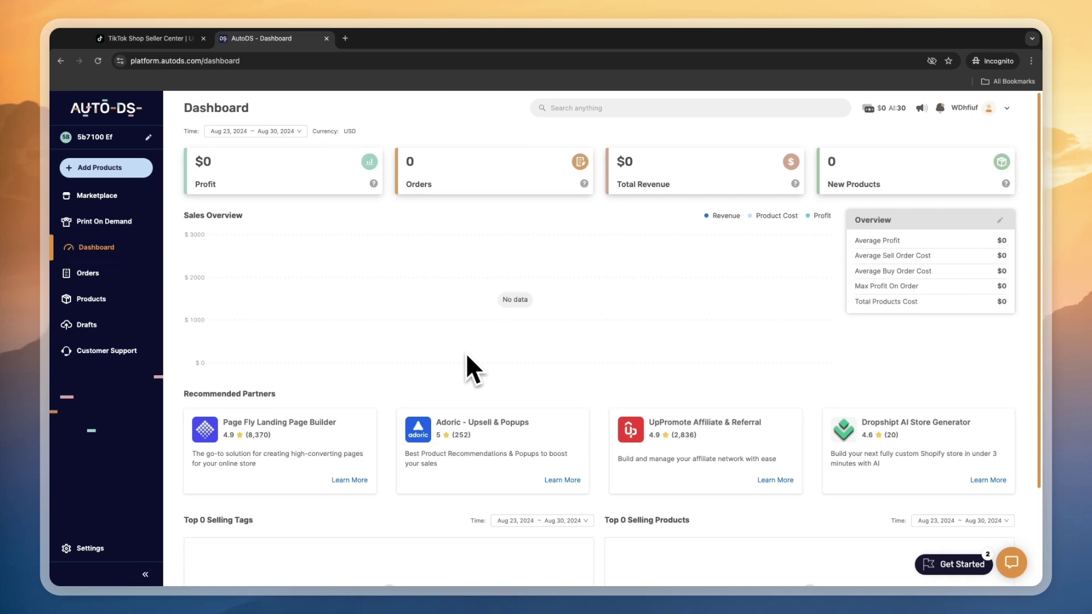
click(96, 195)
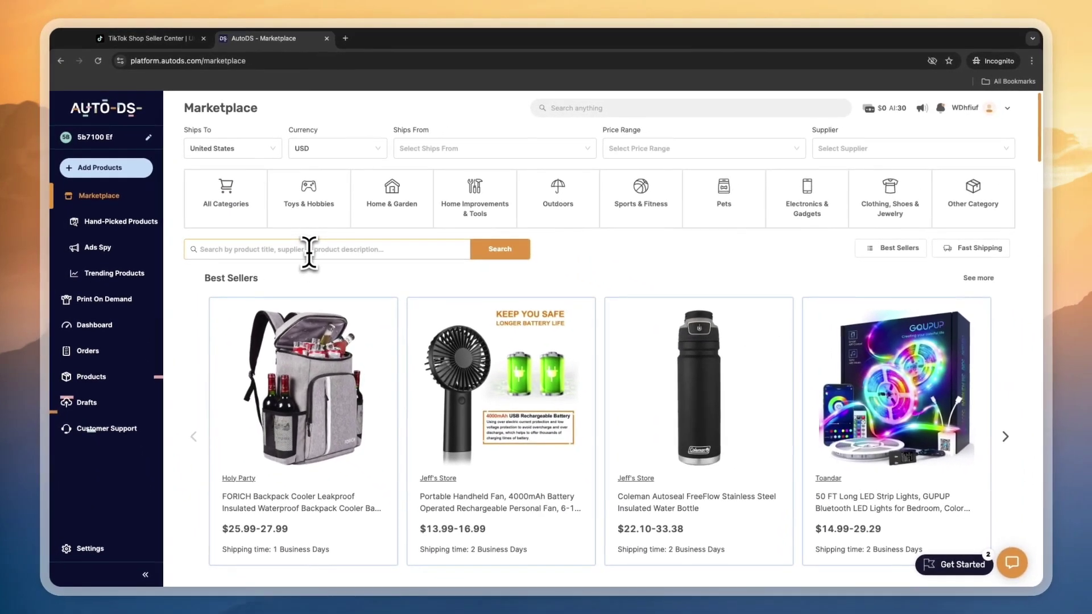
scroll(455, 398, down, 2)
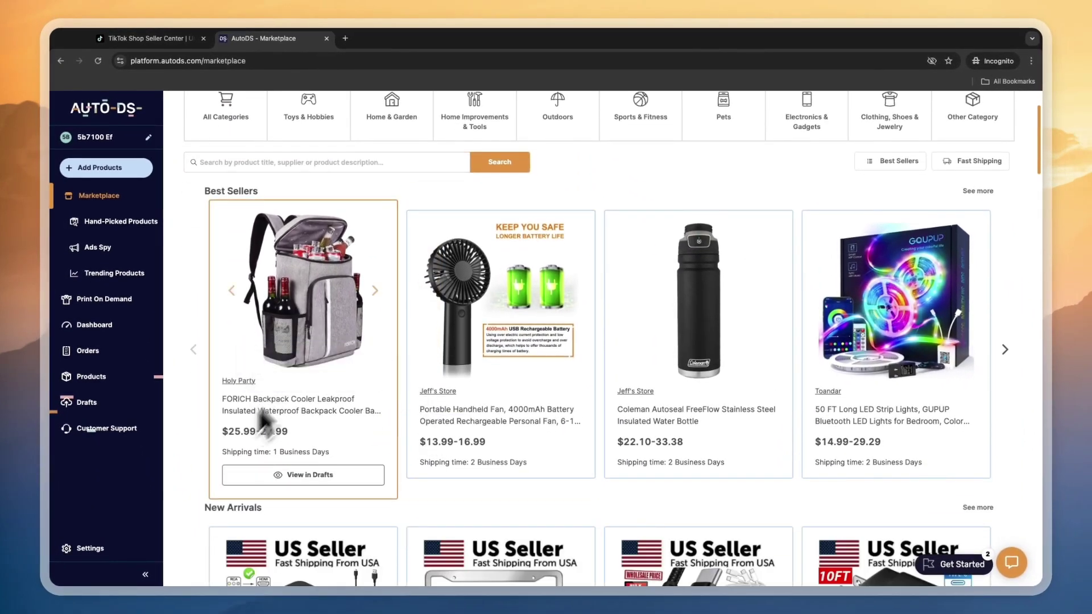
click(308, 304)
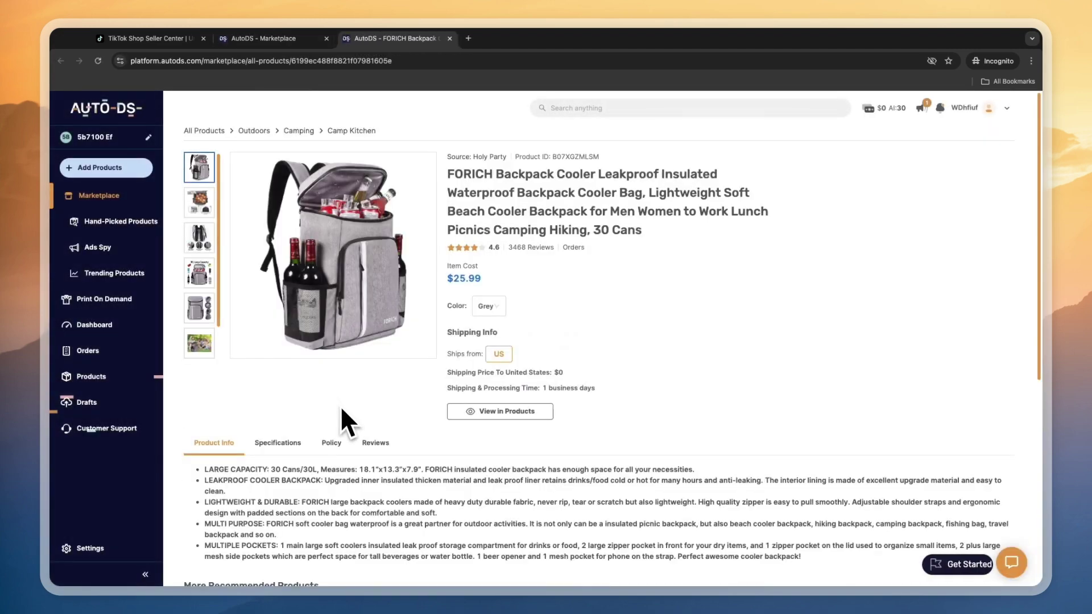
scroll(455, 432, down, 8)
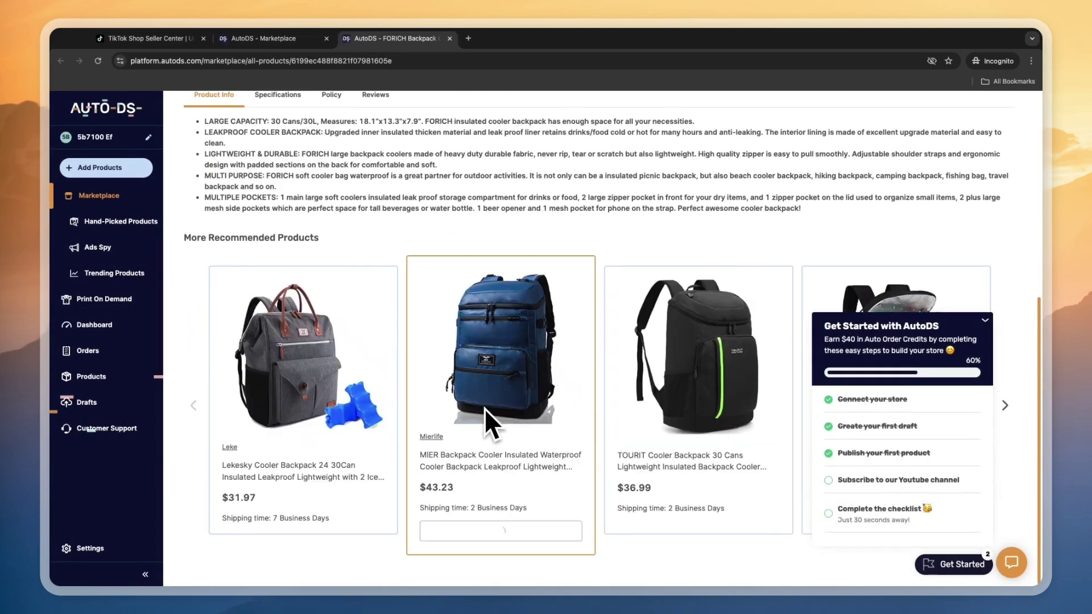
key(ctrl+w)
click(647, 202)
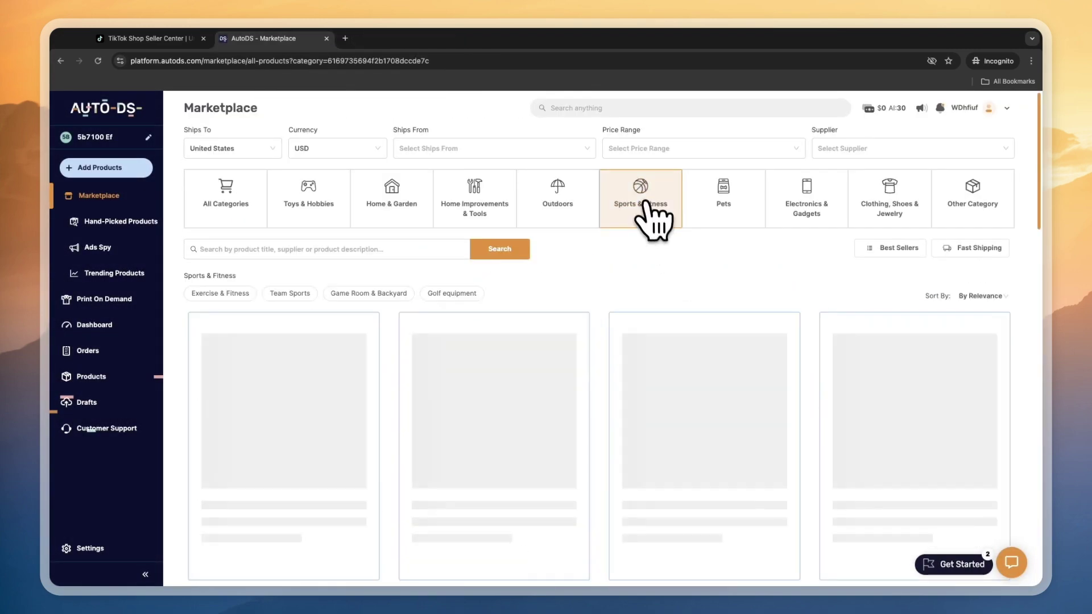
- Sort the Sports & Fitness products by Best Sellers
click(986, 296)
click(887, 248)
scroll(883, 251, down, 1)
scroll(398, 296, down, 1)
mouse_move(256, 335)
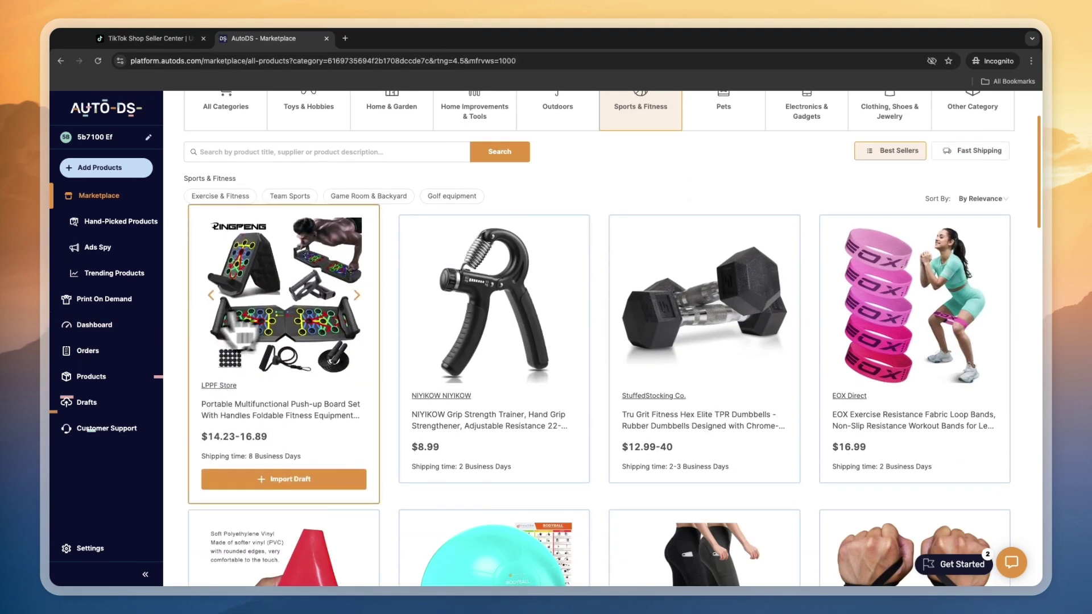
click(245, 335)
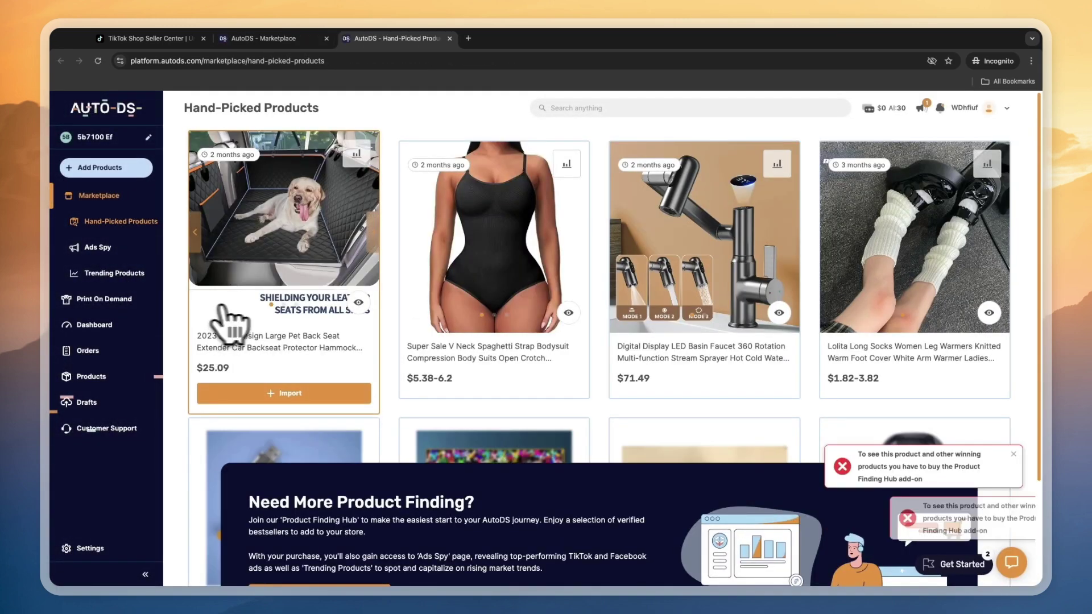
key(ctrl+w)
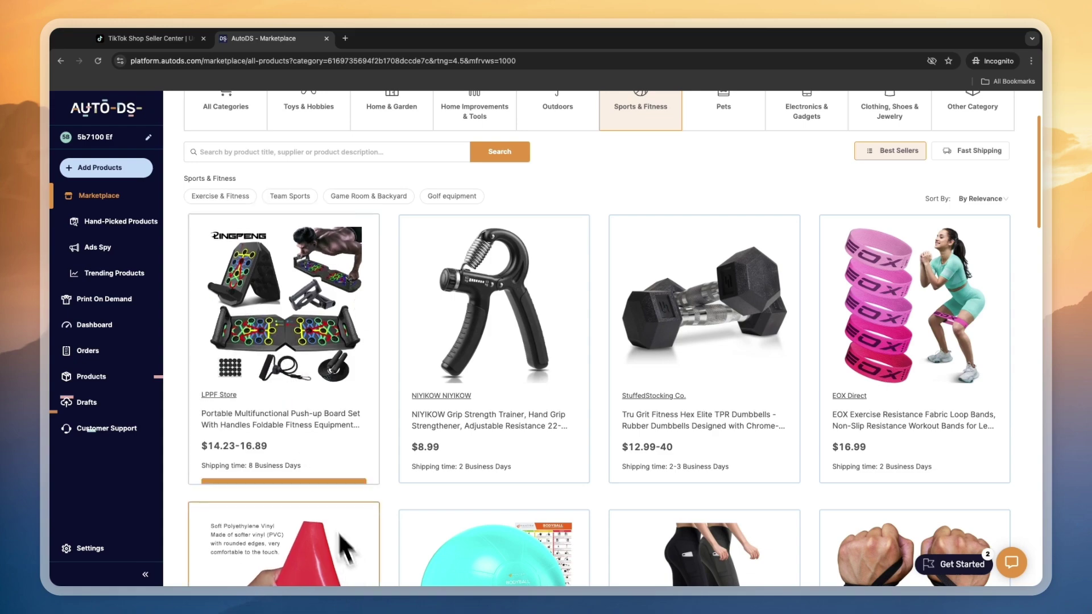
- Scroll through best sellers like dumbbells, resistance bands, yoga ball and yoga mat
scroll(823, 401, down, 6)
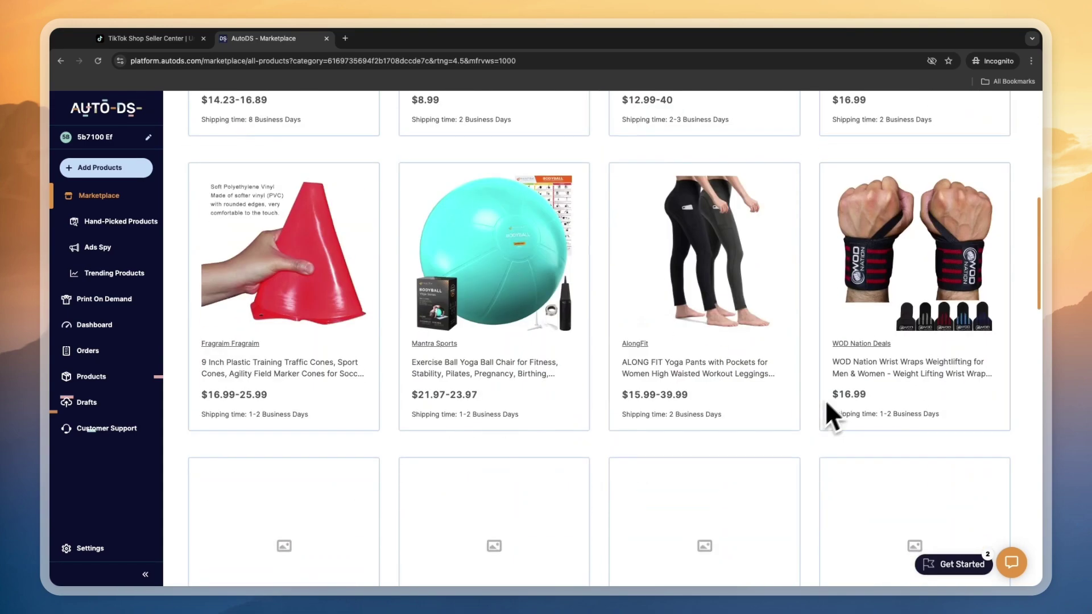
scroll(459, 414, down, 4)
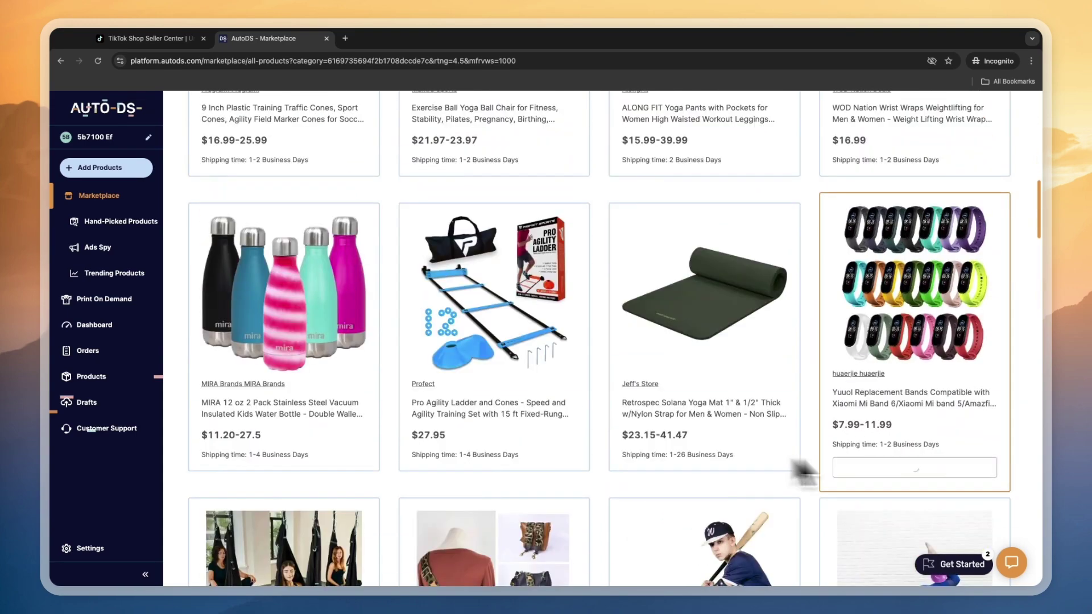
scroll(618, 425, down, 5)
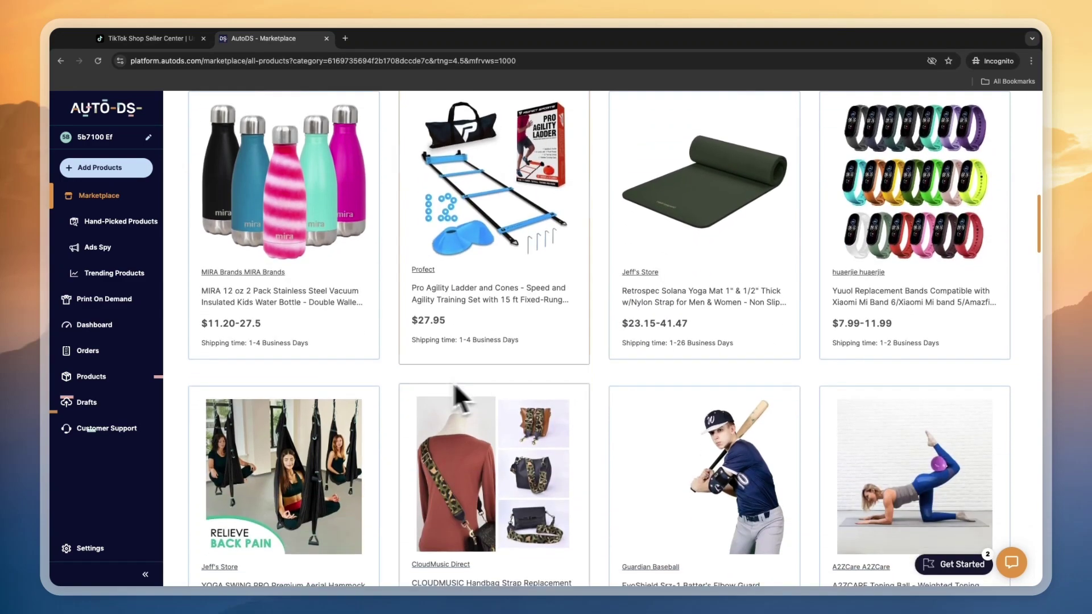
scroll(401, 432, up, 4)
scroll(397, 426, up, 10)
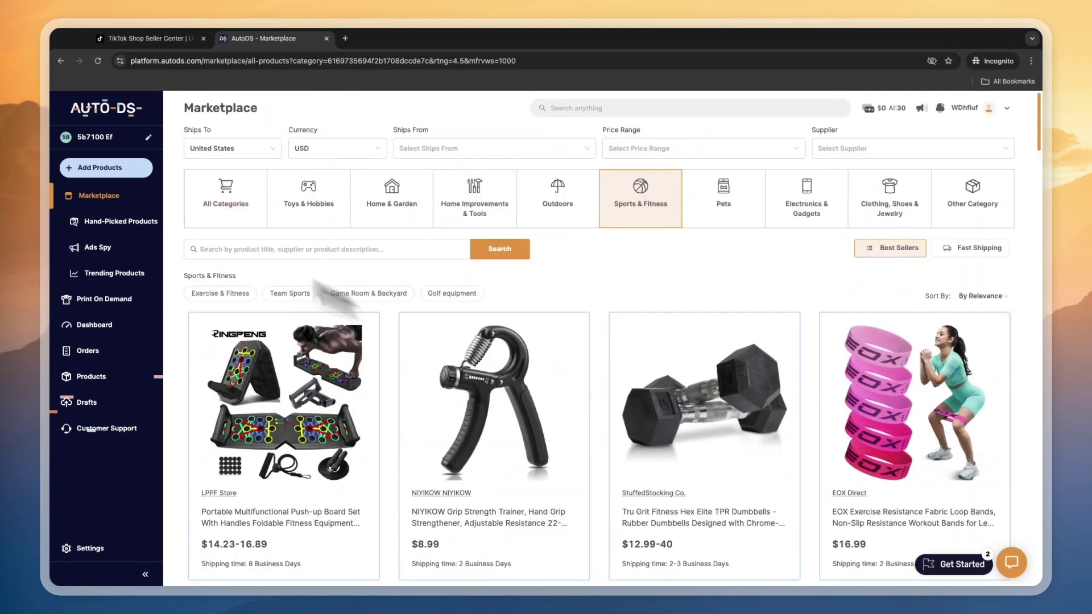
- Open the Add Products dropdown in the sidebar to see the product-adding options
click(103, 168)
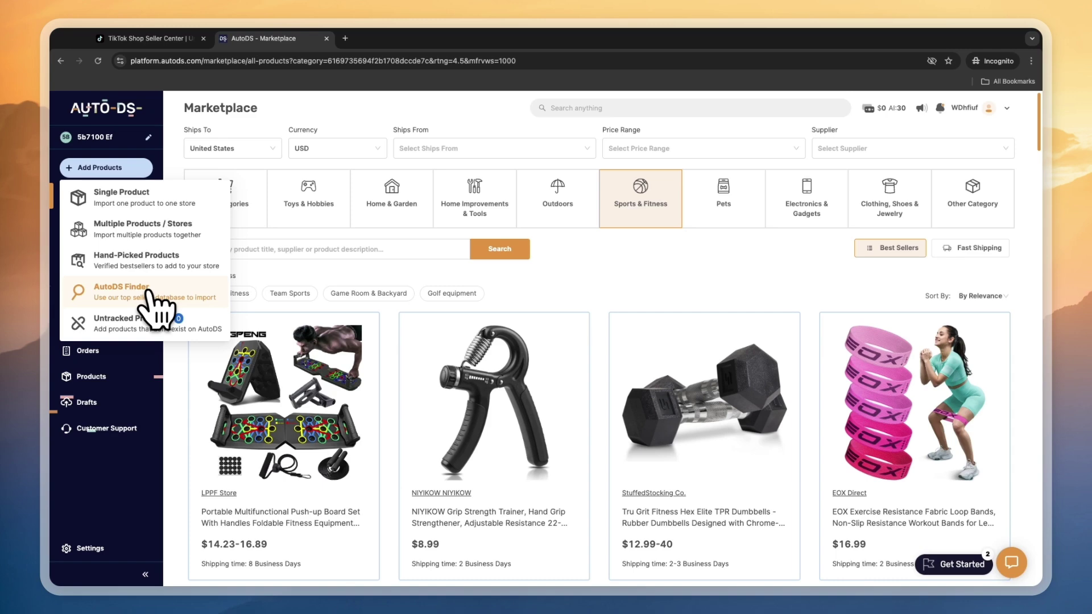
- Scroll down the Sports & Fitness best-sellers grid to reveal more fitness items
scroll(307, 321, down, 2)
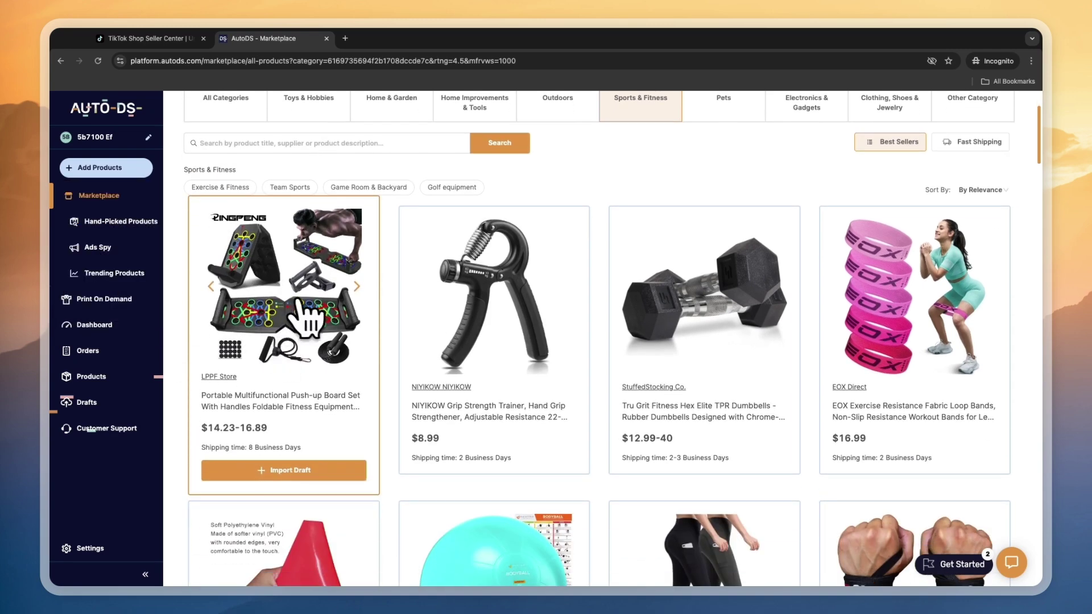